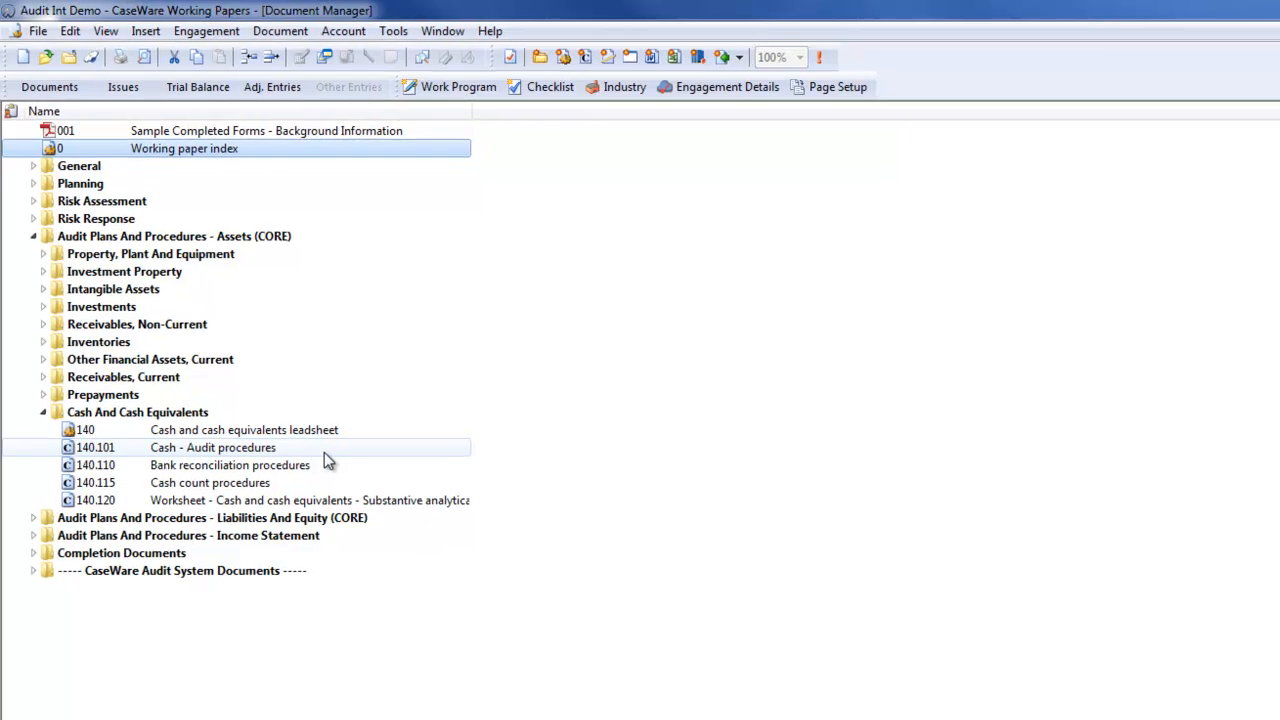
Open the 140.101 Cash - Audit procedures document and start a new risk in it
double_click(328, 455)
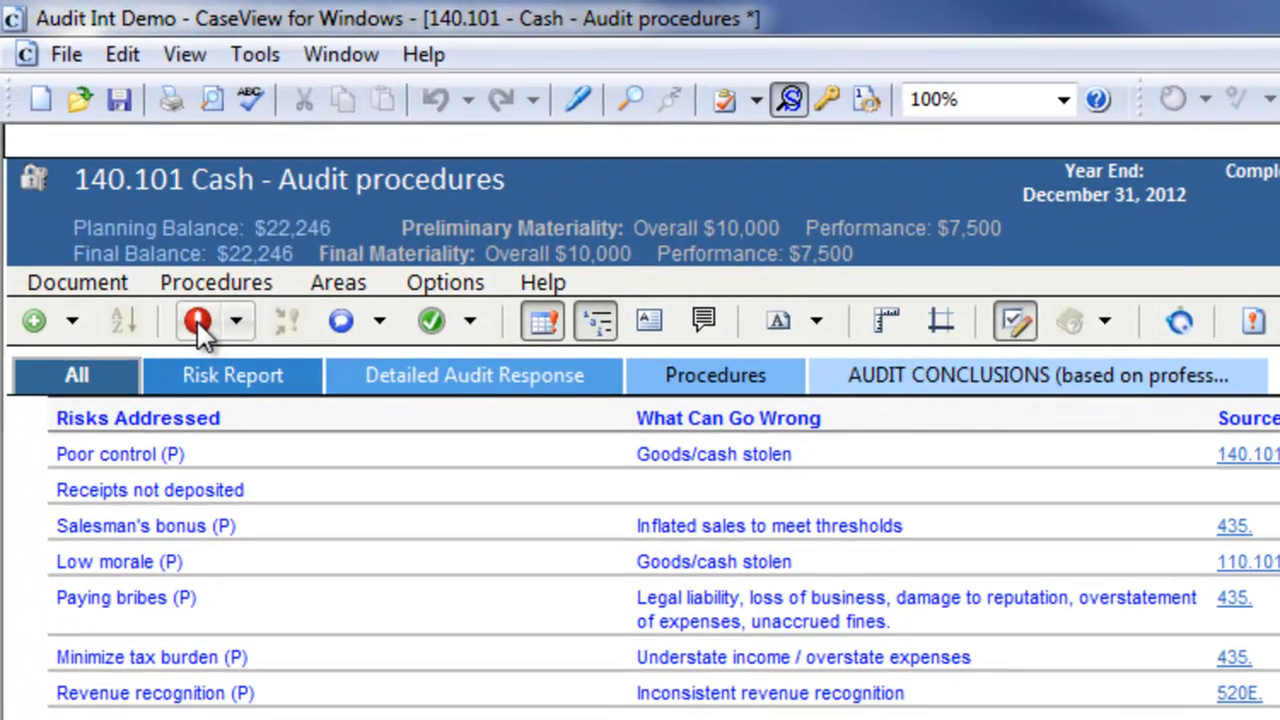
left_click(237, 322)
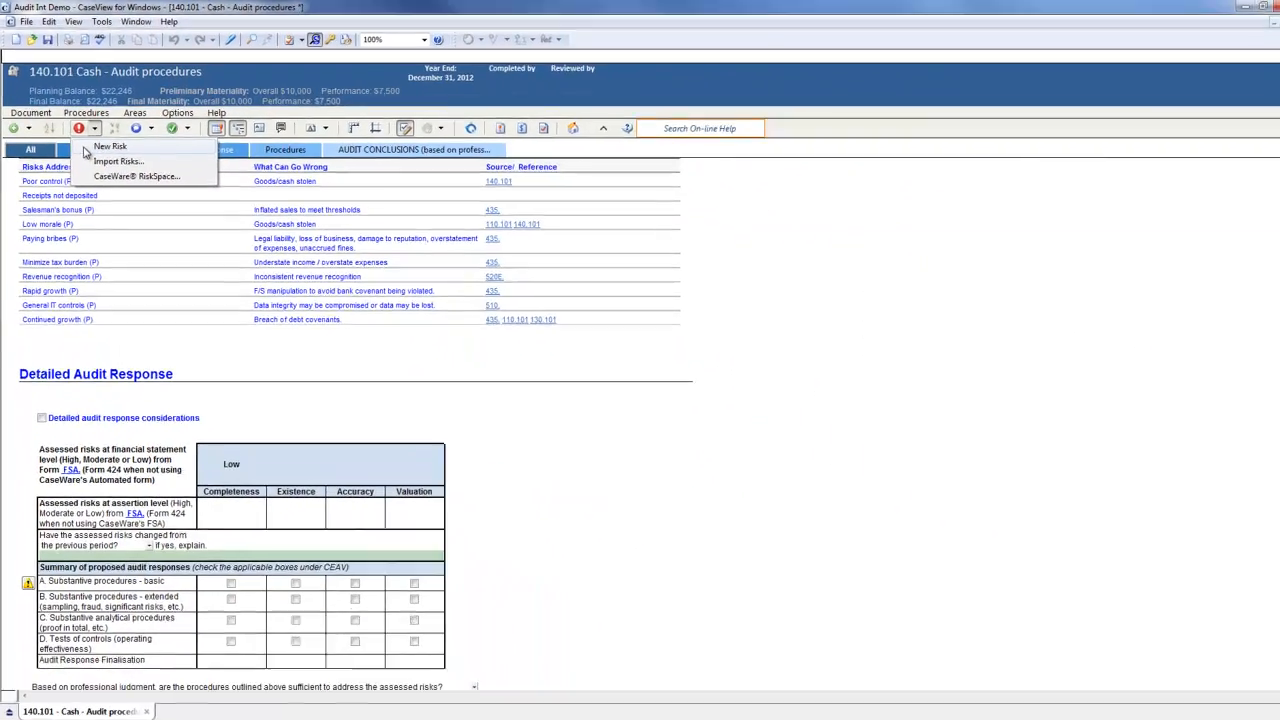
left_click(112, 190)
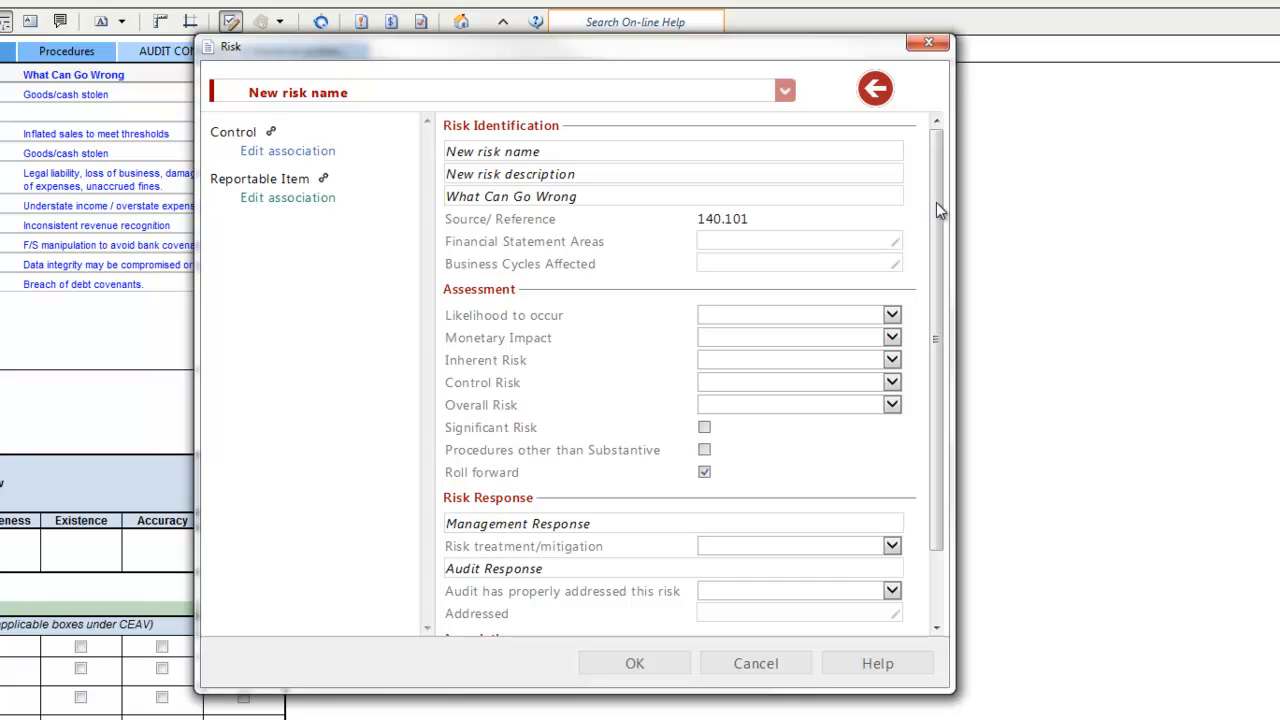
Name the risk "Cash sales" and describe it as "Cash sales may go unrecorded and undeposited"
left_click(525, 160)
type("Cash sales")
left_click(594, 178)
type("Cash sales may go unreco")
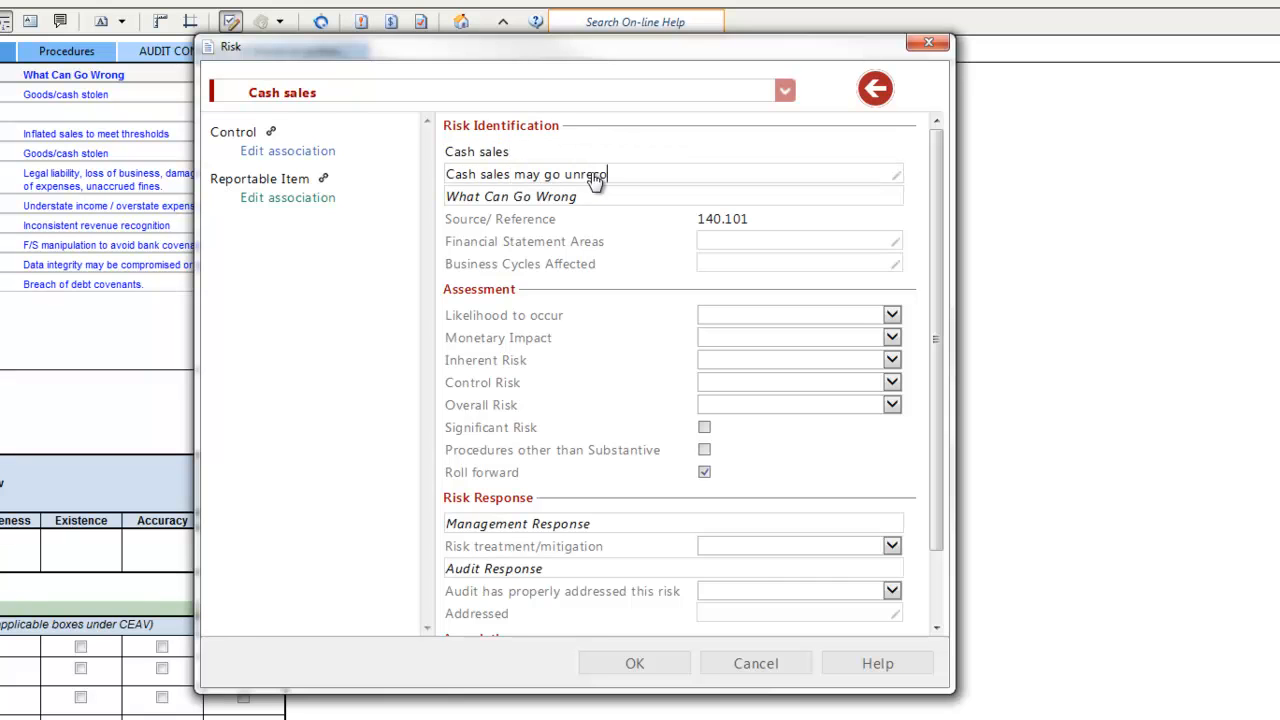
type("rded and undeposited")
Enter "Revenue and assets are understated" as what can go wrong for the risk
left_click(598, 200)
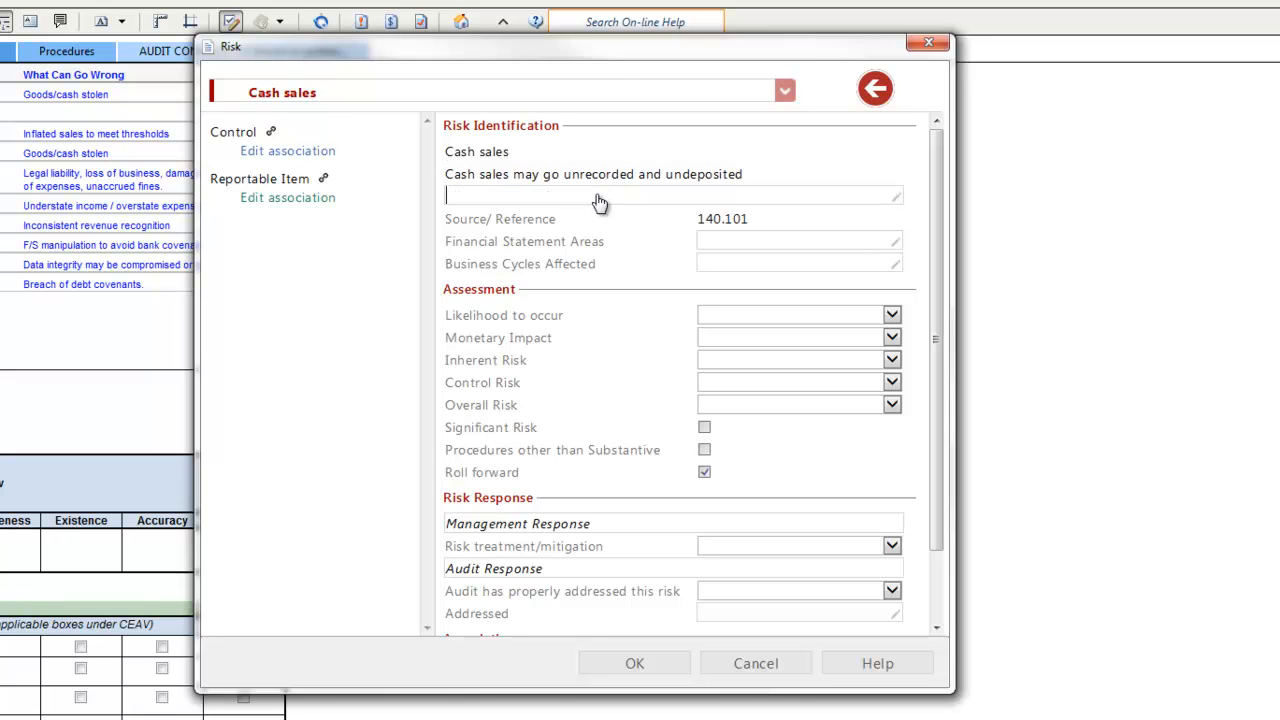
type("Revenue and assets are understated")
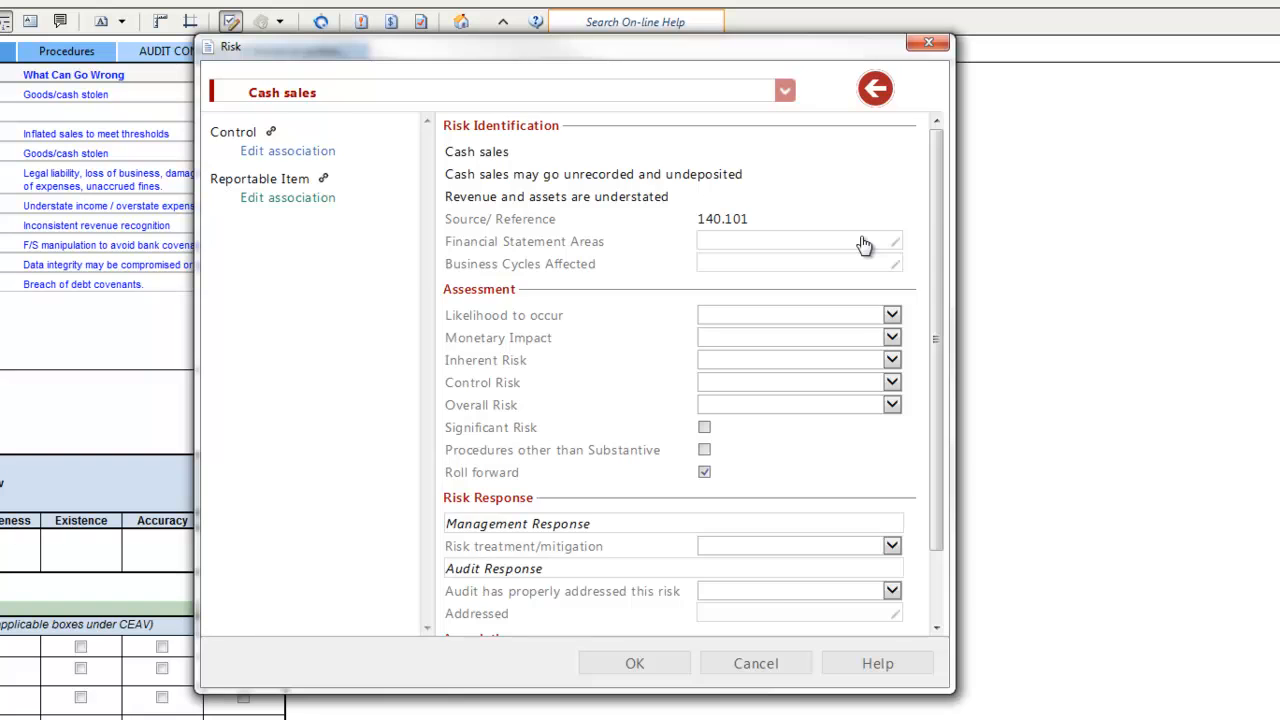
Assign the risk to the Cash and cash equivalents financial statement area with the C, E, A and V assertions
left_click(864, 245)
left_click_drag(891, 247, 896, 271)
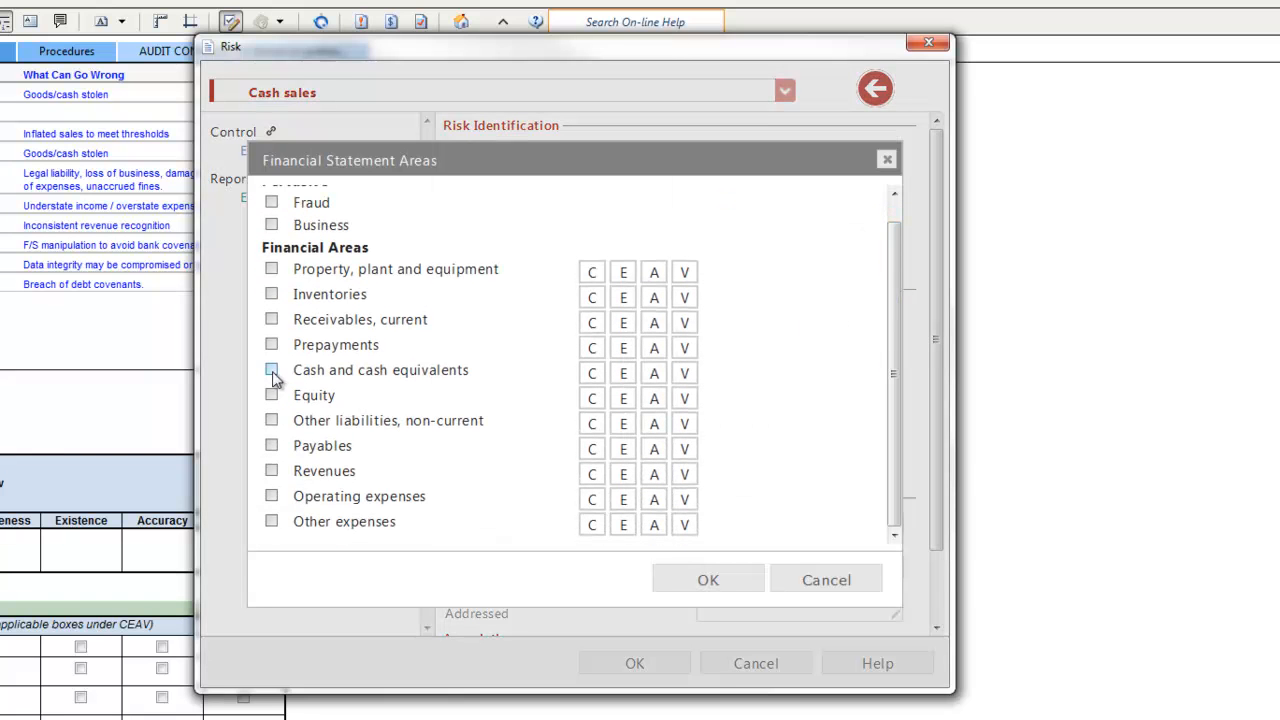
left_click(590, 378)
left_click(622, 380)
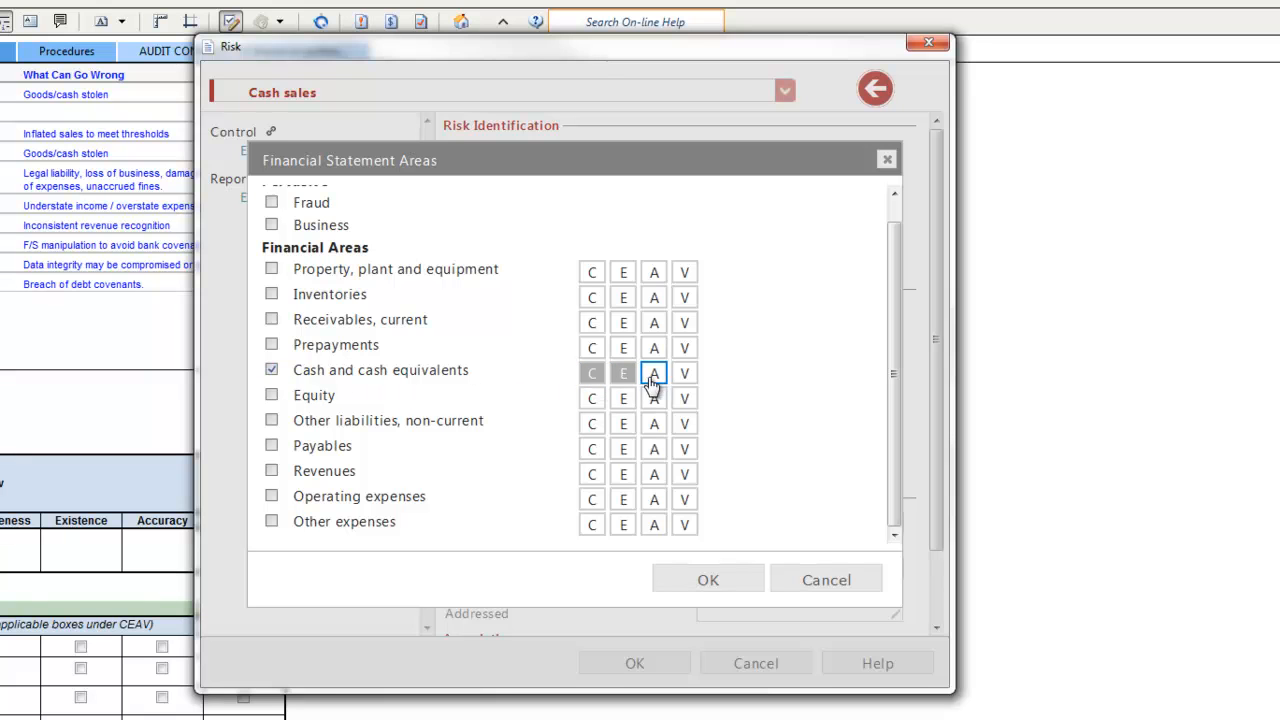
left_click(653, 379)
left_click(686, 384)
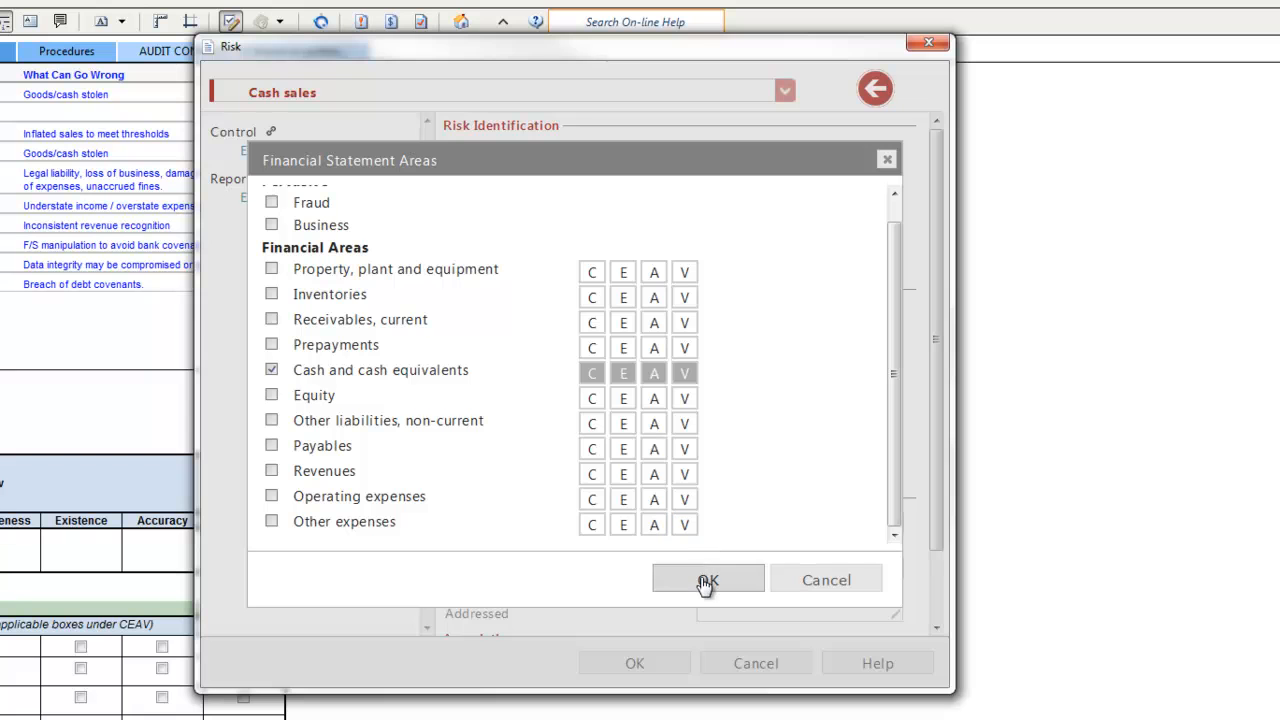
left_click(705, 582)
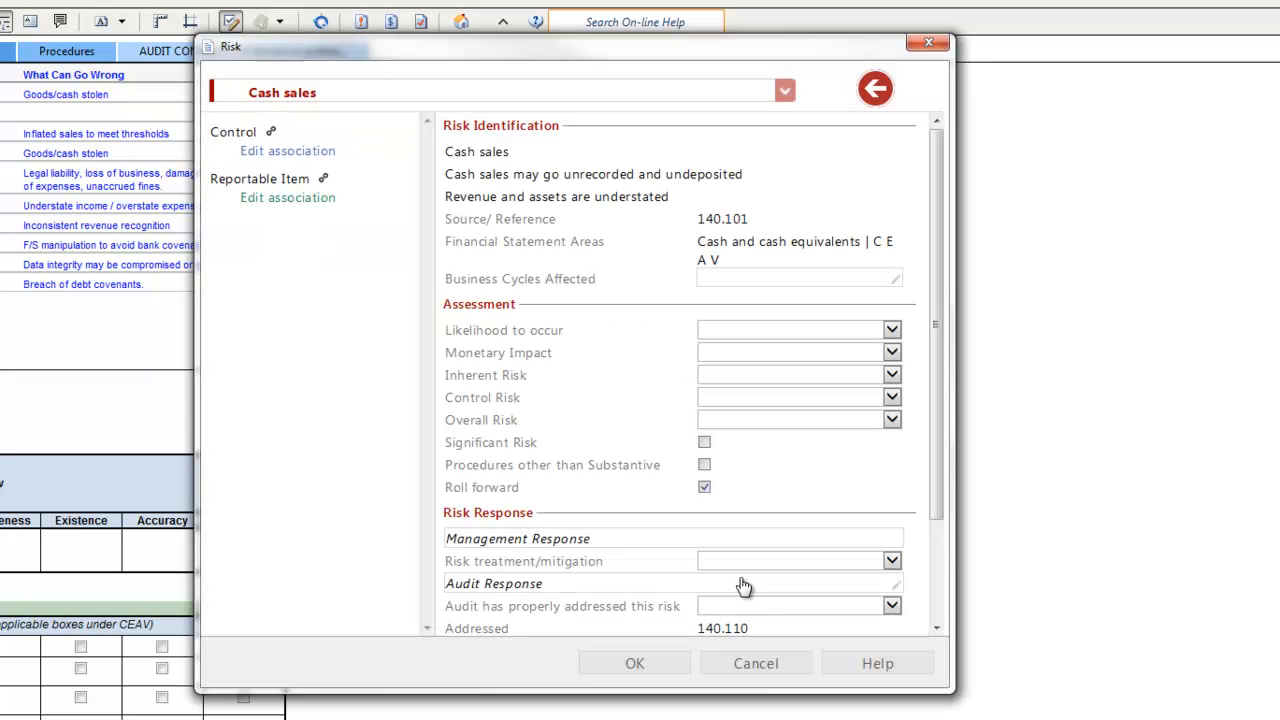
Set the business cycle affected by the risk to Revenue, Receivables, Receipts
left_click(893, 284)
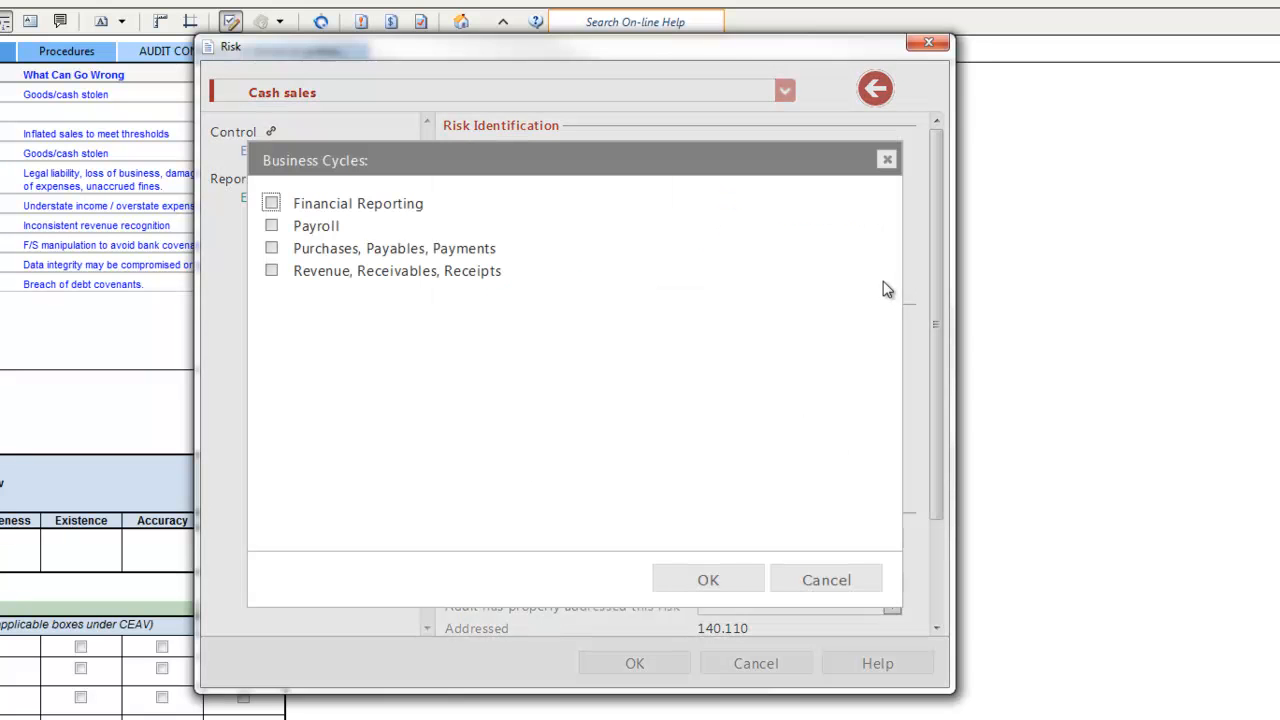
left_click(272, 271)
left_click(698, 582)
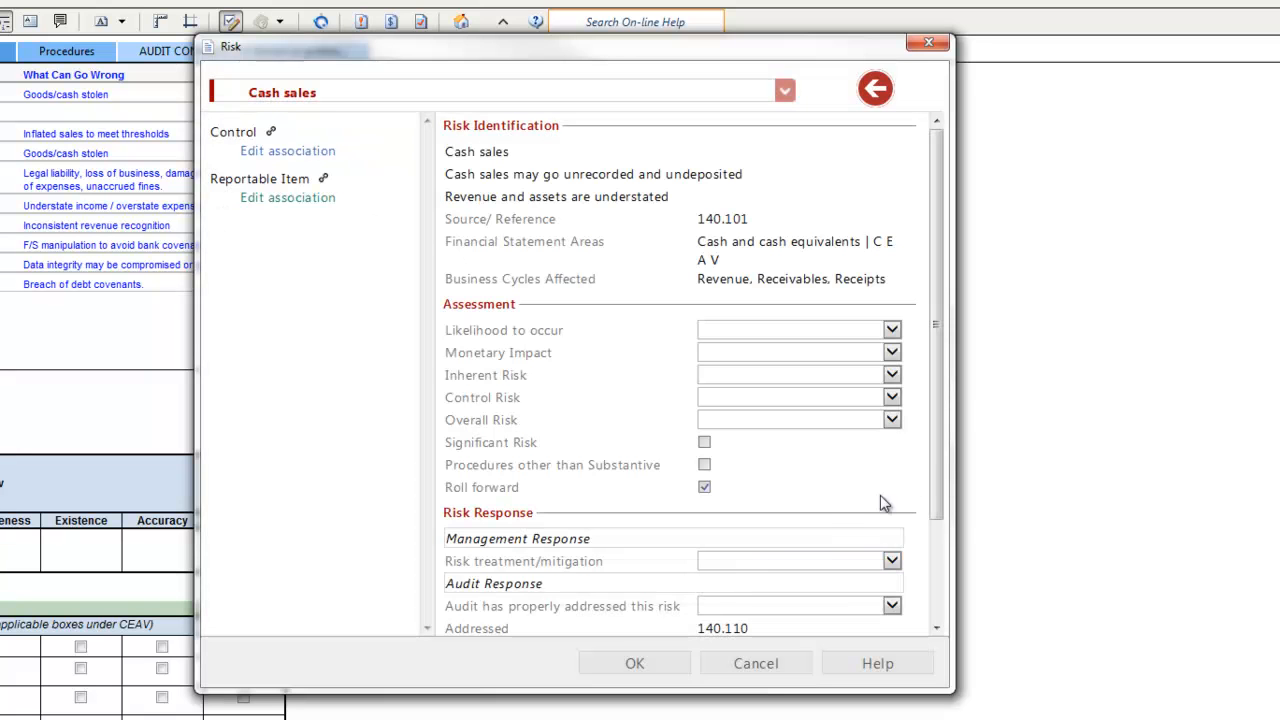
Assess the risk's likelihood to occur as Medium and its monetary impact as Low
left_click_drag(937, 433, 959, 540)
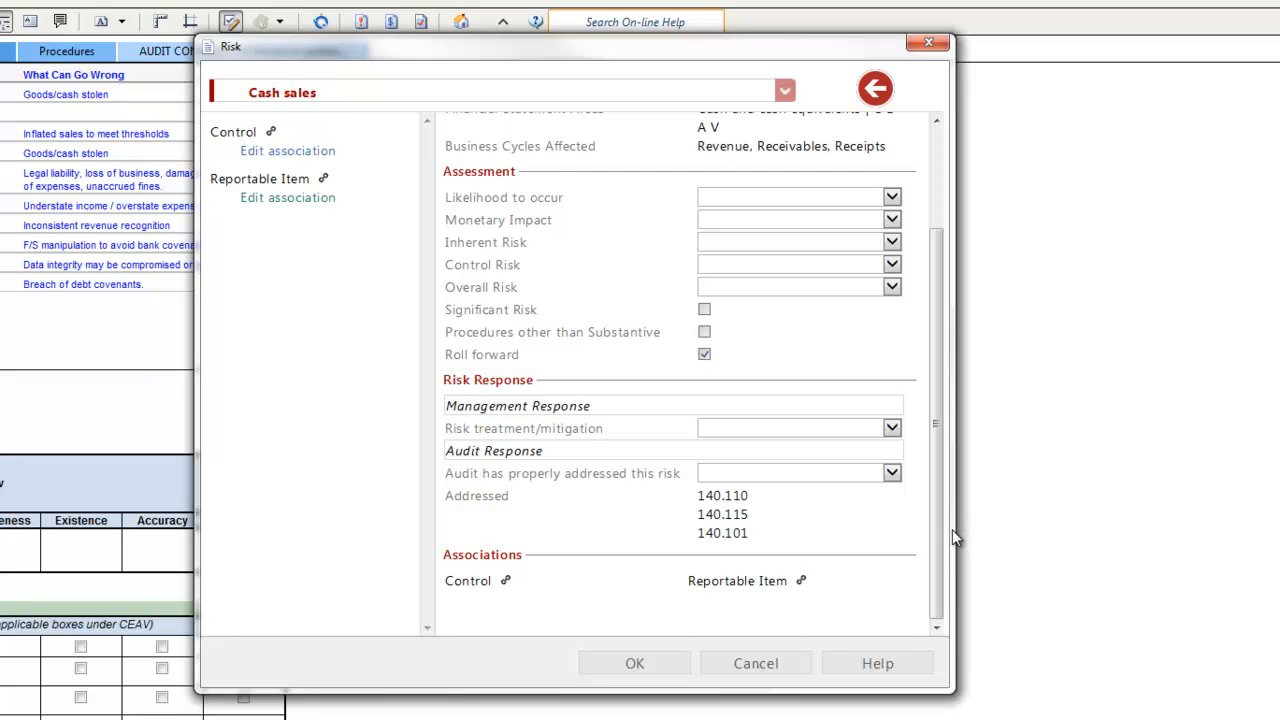
left_click(891, 198)
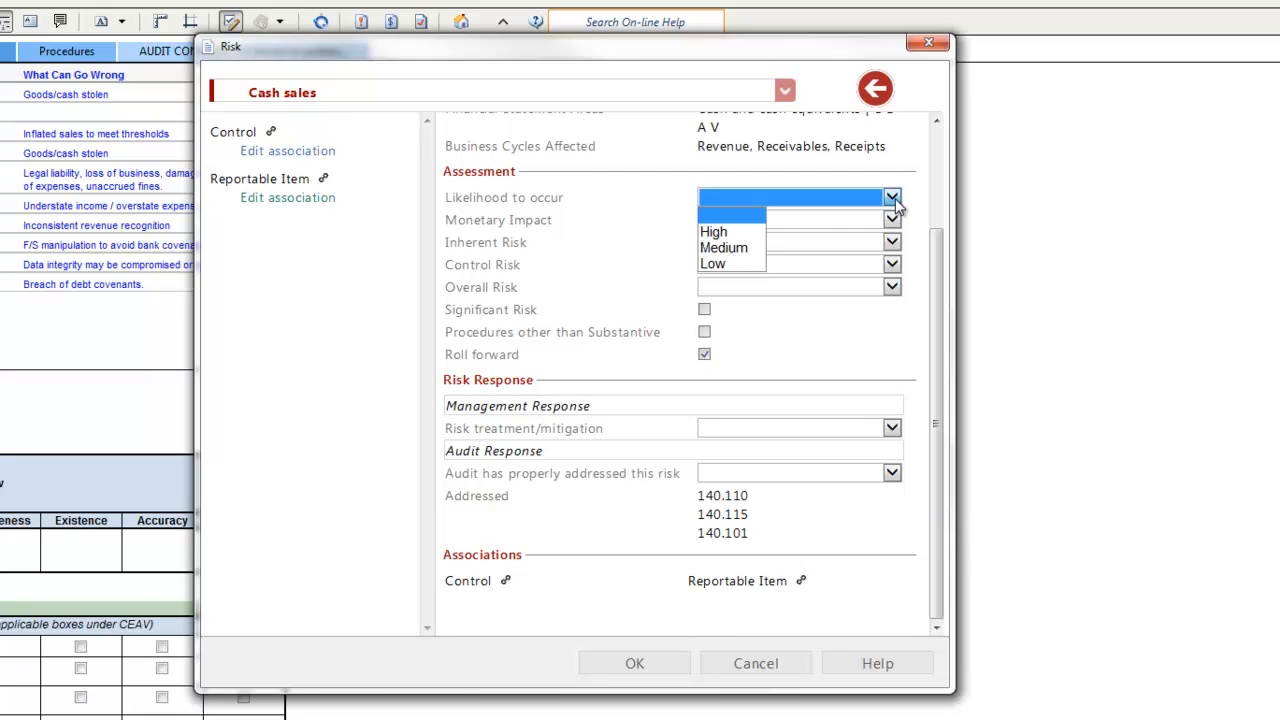
left_click(730, 248)
left_click(891, 219)
left_click(720, 286)
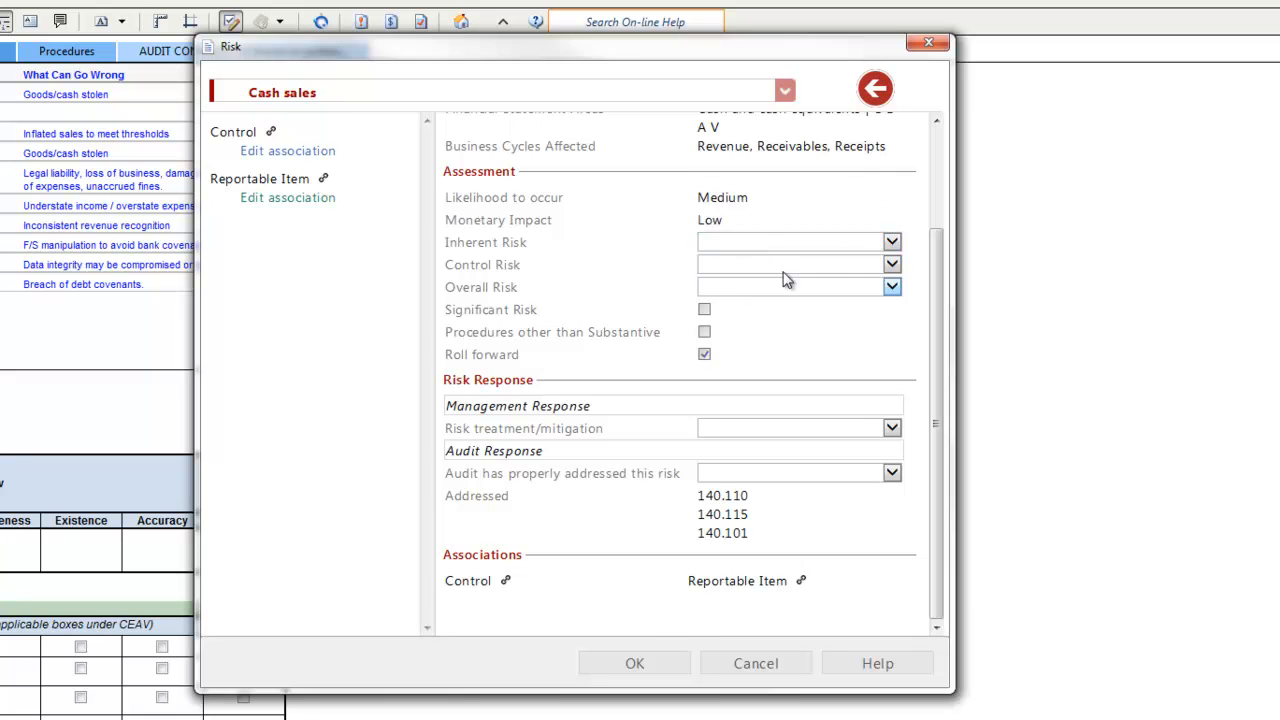
Set the inherent, control and overall risk to Low and mark the risk as significant
left_click(891, 242)
left_click(737, 306)
left_click(891, 264)
left_click(737, 331)
left_click(893, 288)
left_click(751, 355)
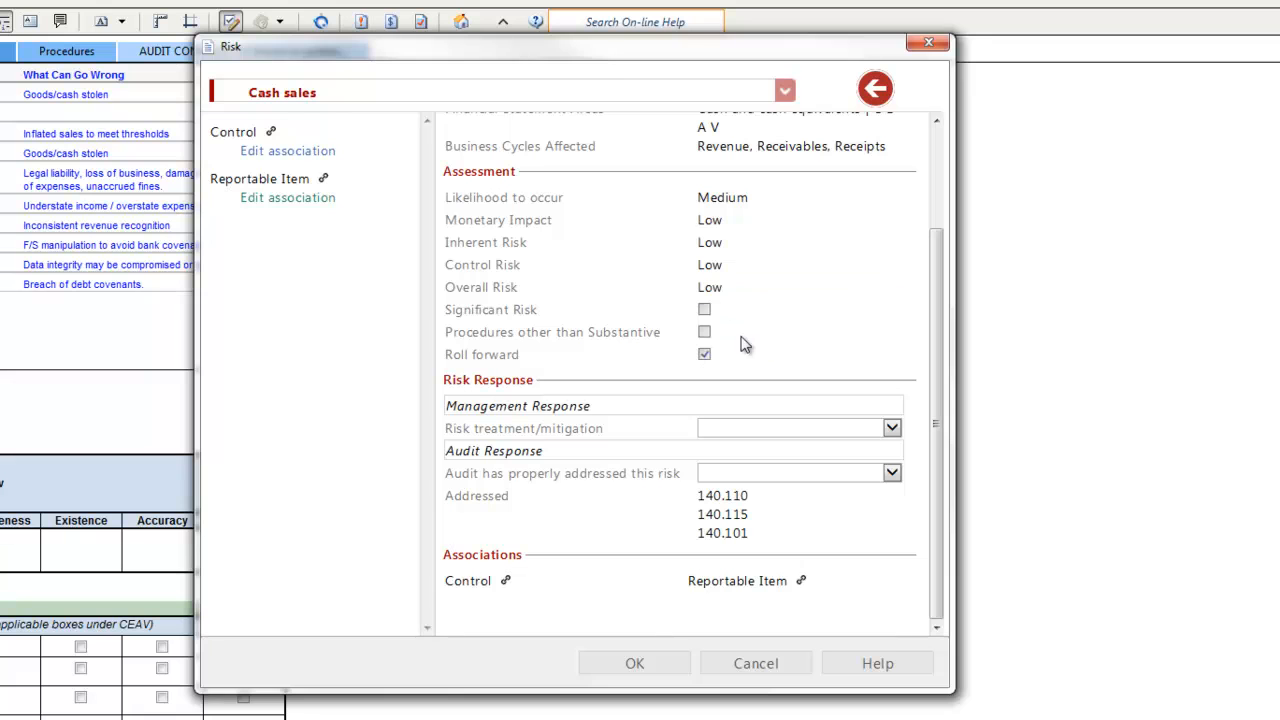
left_click(705, 311)
Enter the management response "Perform unannounced inspection to count cash and ascertain miscellaneous cash sales. Report in audit findings letter." and set risk treatment/mitigation to Yes
left_click(601, 410)
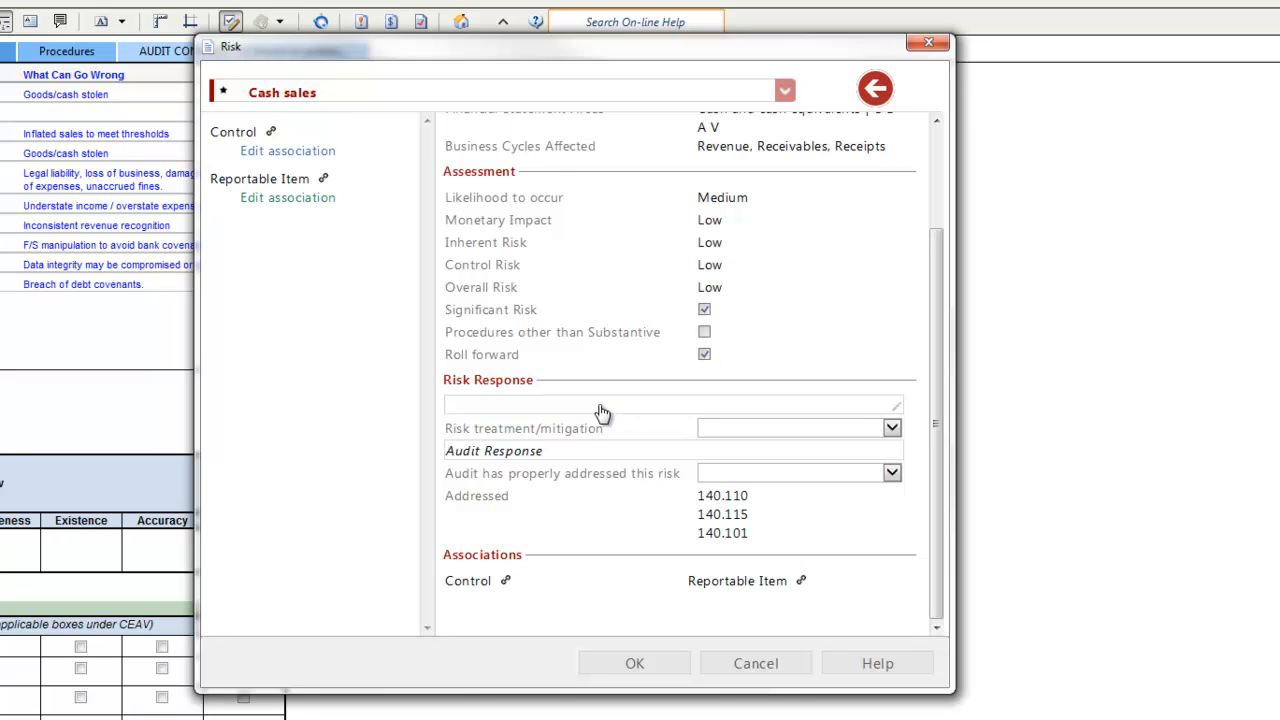
type("Perform un")
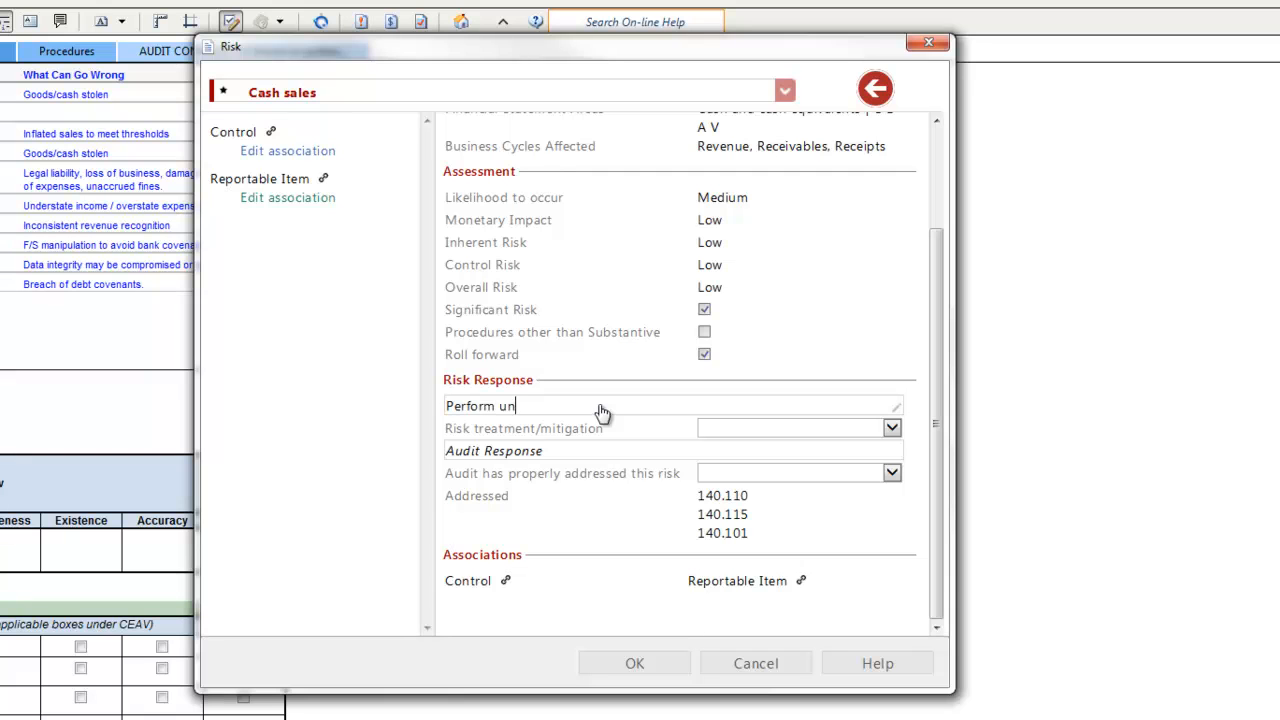
type("announced inspection to count cash and ascertain mis")
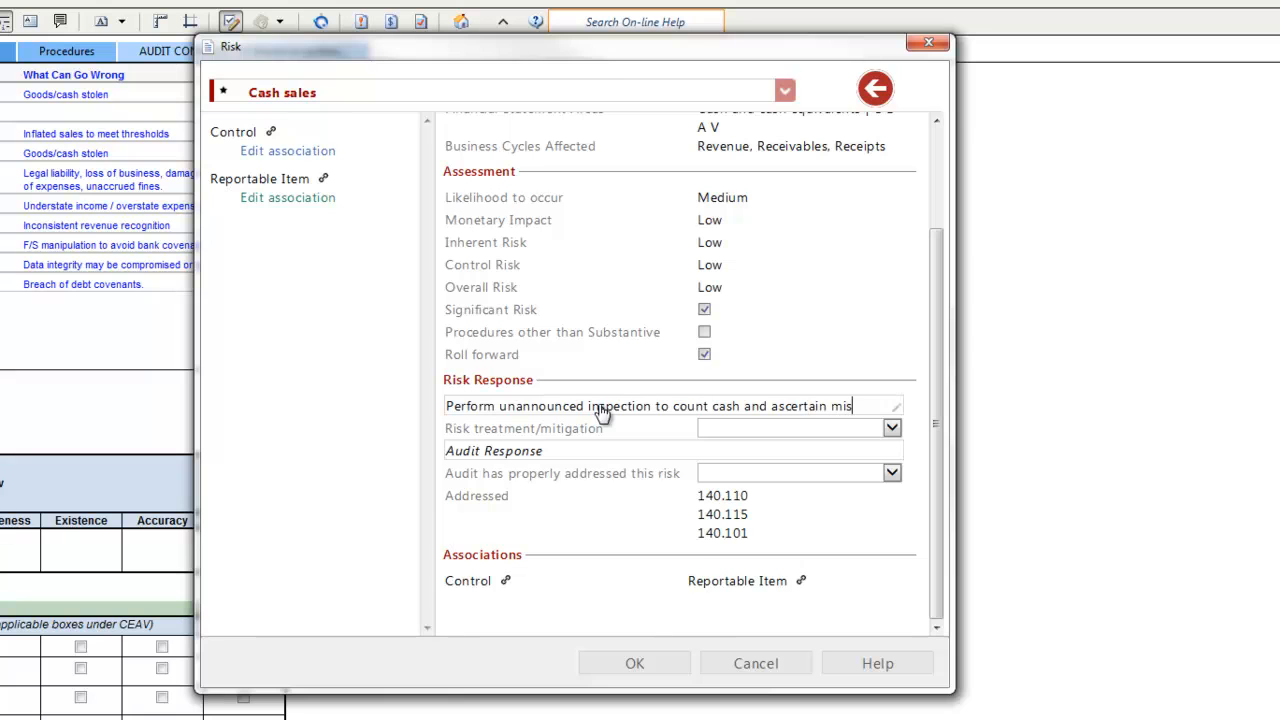
type("cellaneous cash sal")
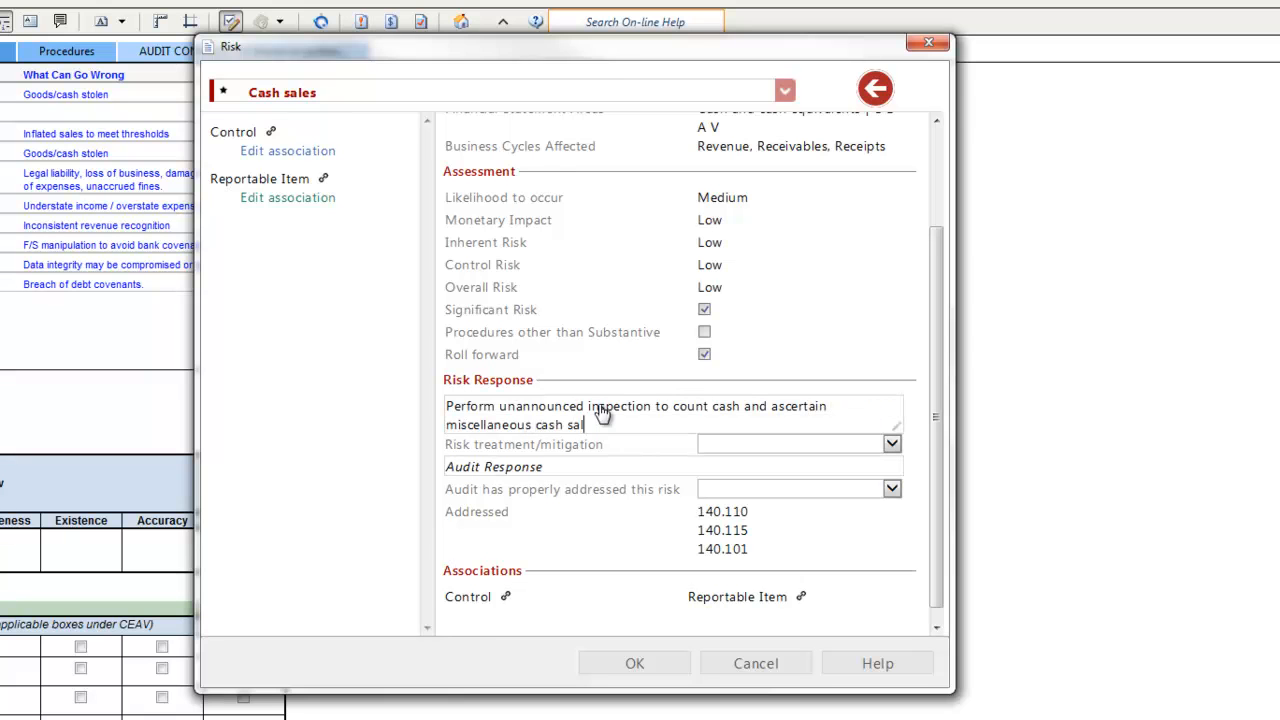
type("es. Report in audit findings letter.")
left_click(820, 445)
left_click(730, 463)
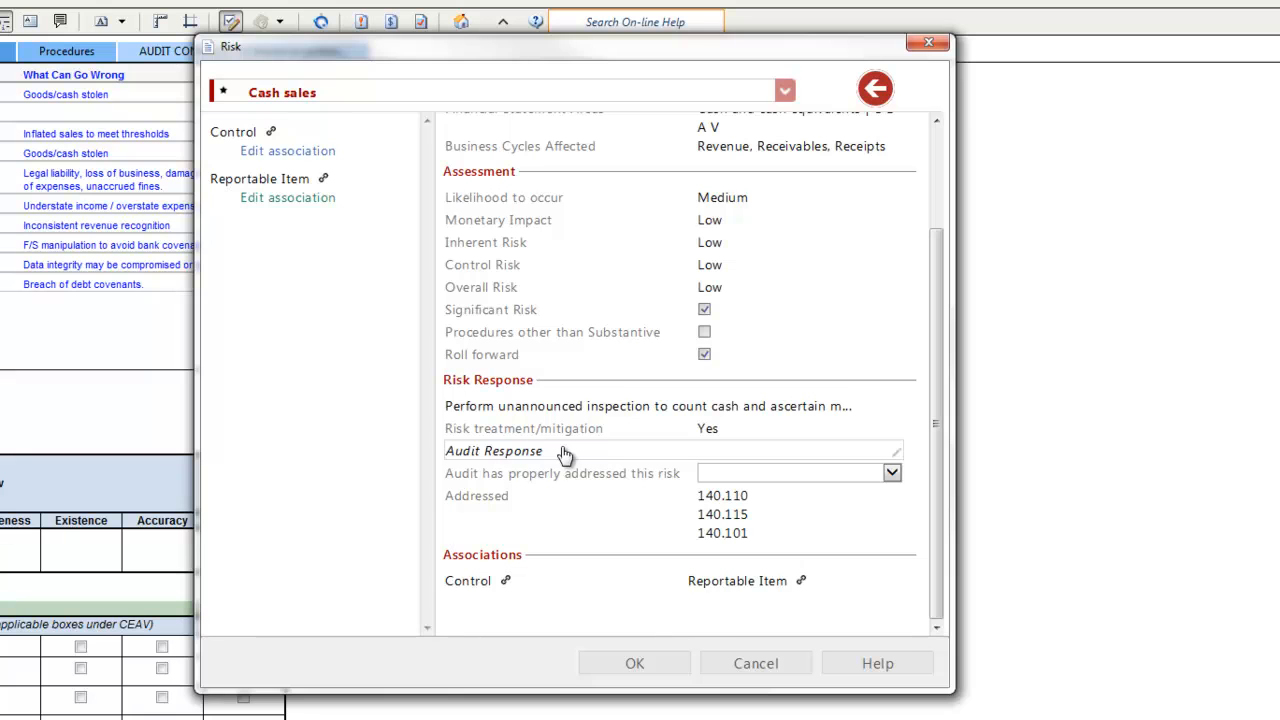
Enter the audit response "Controls exist - see Associations." and record Yes for the audit having properly addressed this risk
left_click(565, 455)
type("Controls exist - see Associations")
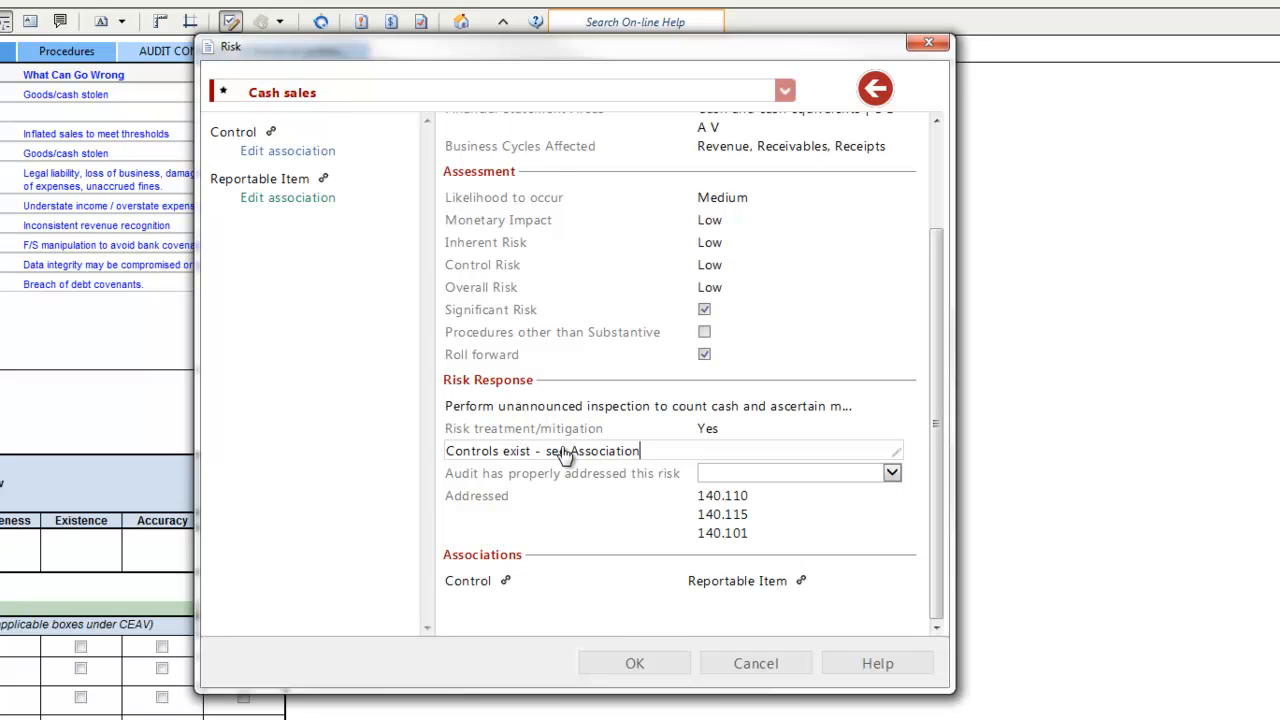
type(".")
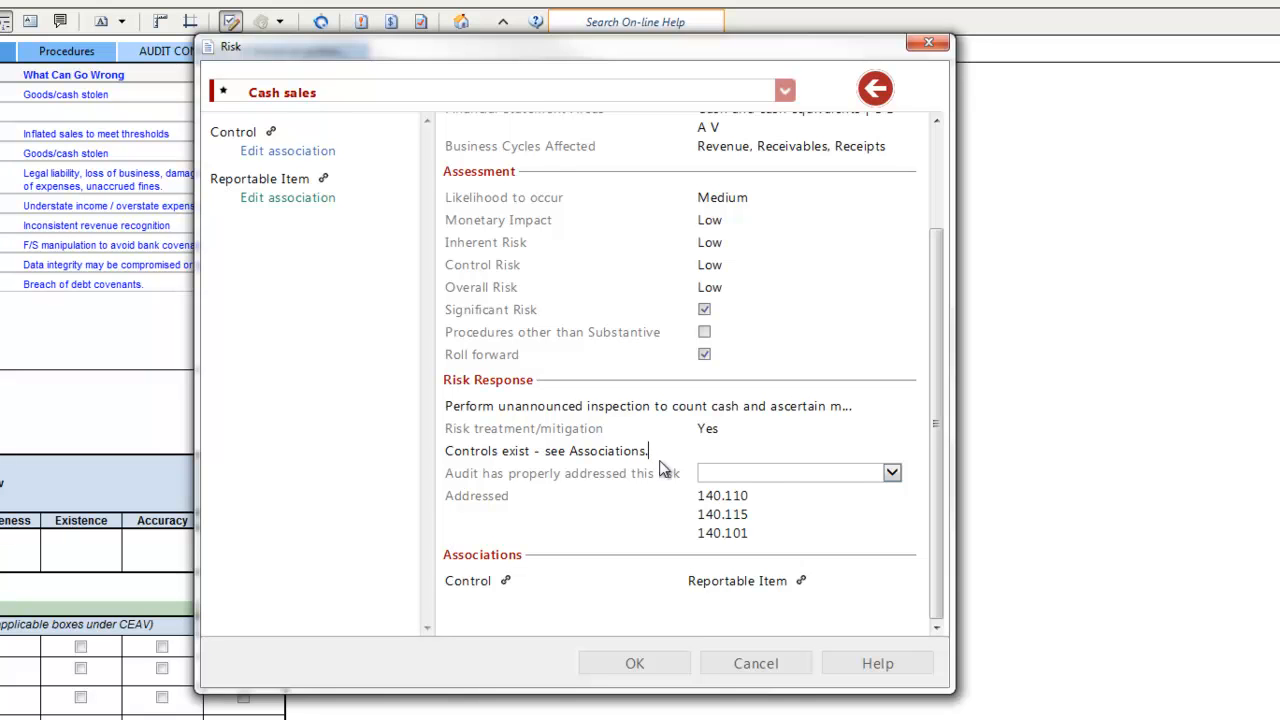
left_click(894, 477)
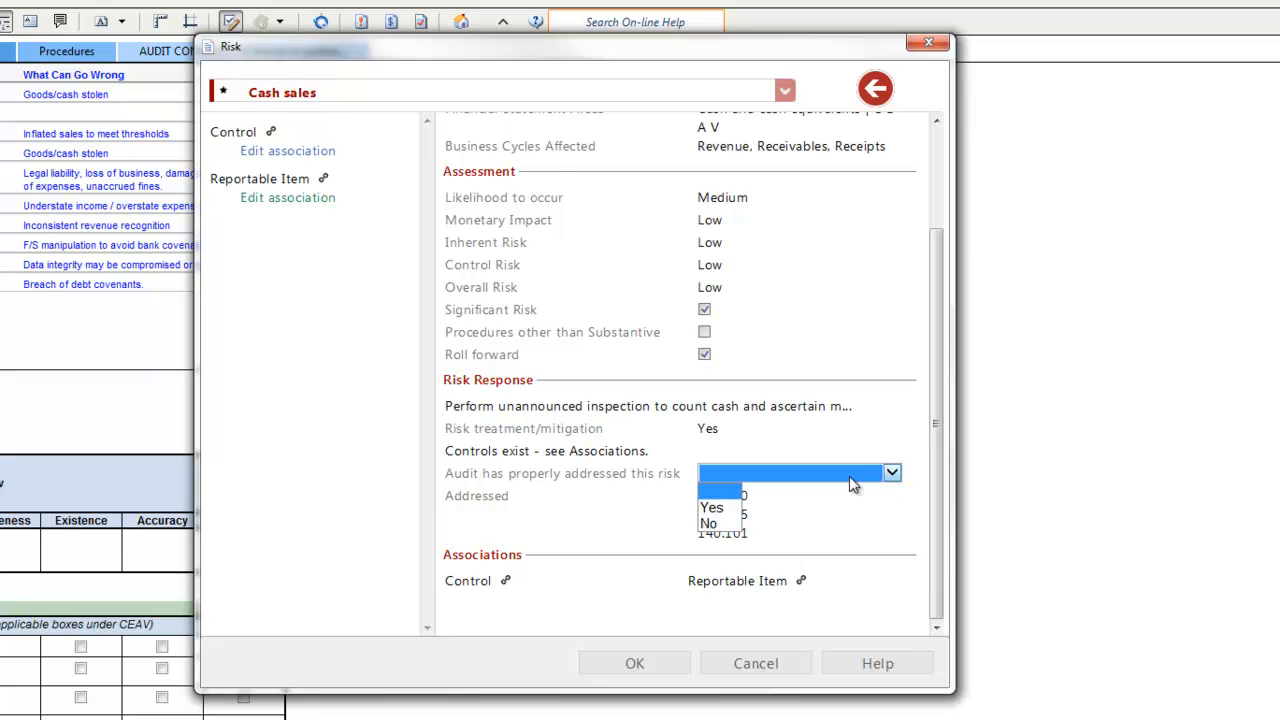
left_click(714, 510)
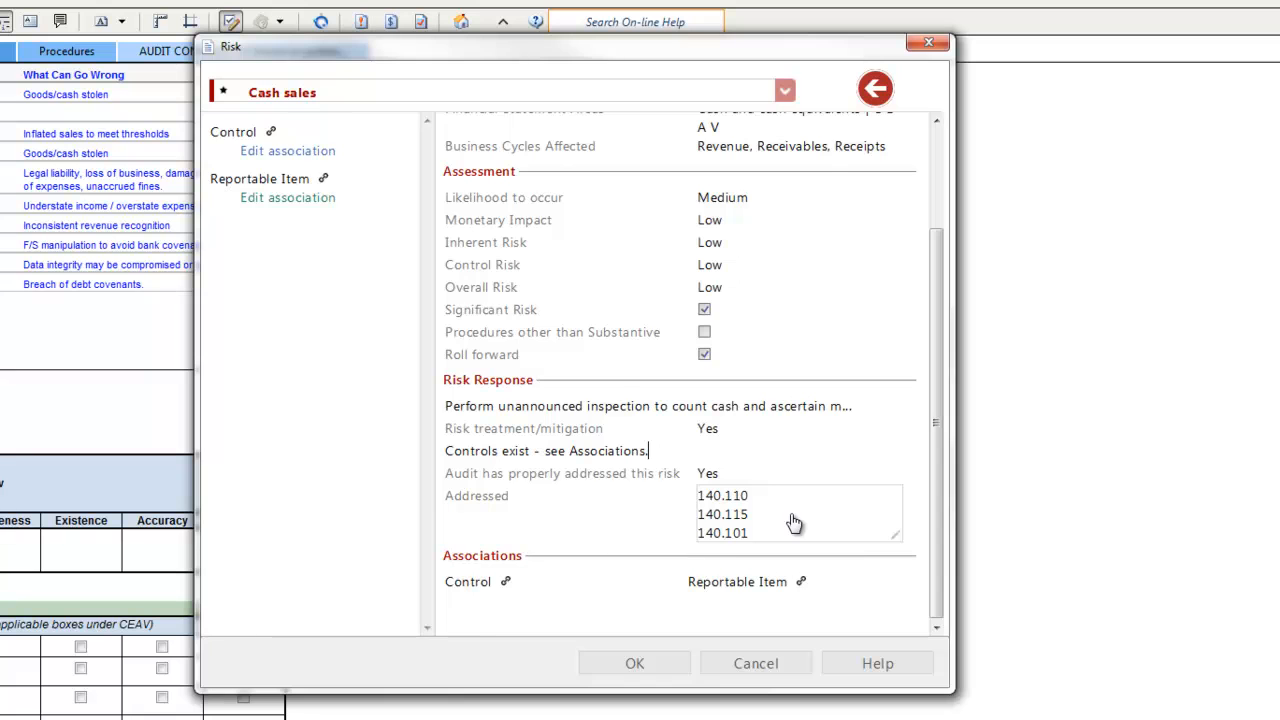
Link procedure 7. Cash count of document 140.101 to the risk as where it is addressed
left_click(793, 522)
left_click_drag(857, 380, 876, 472)
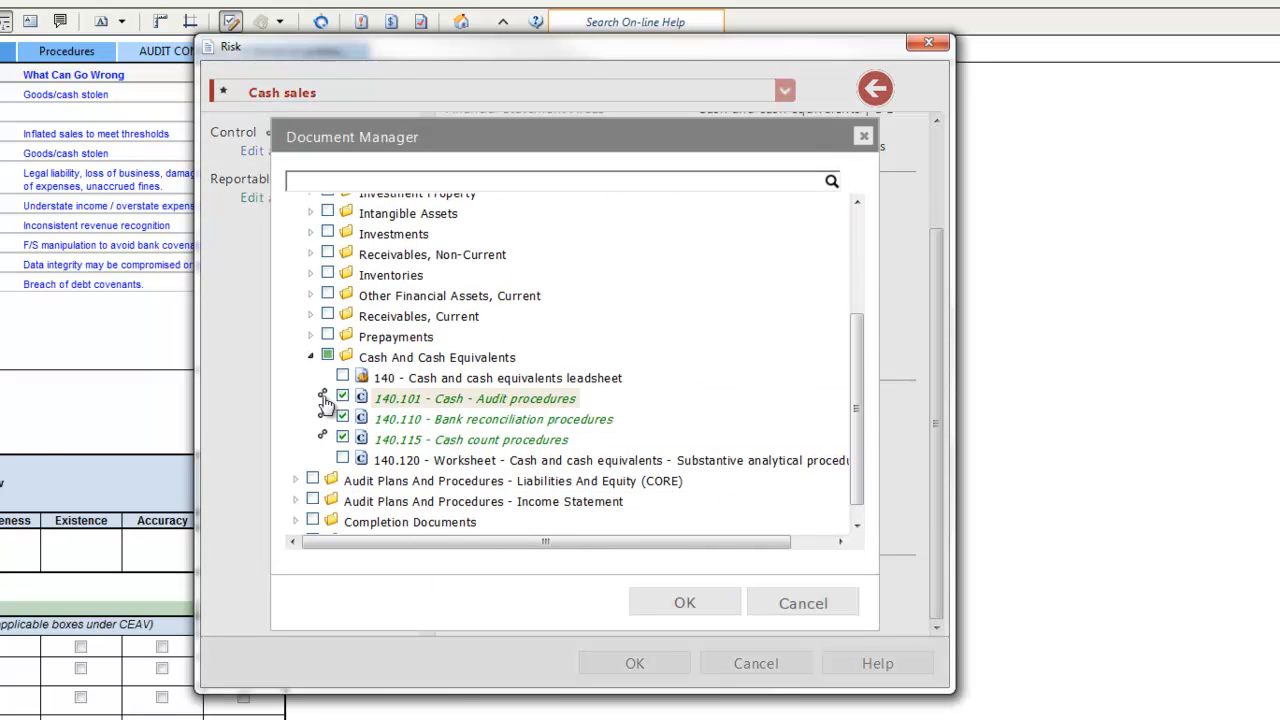
left_click(325, 400)
left_click(95, 328)
left_click(113, 345)
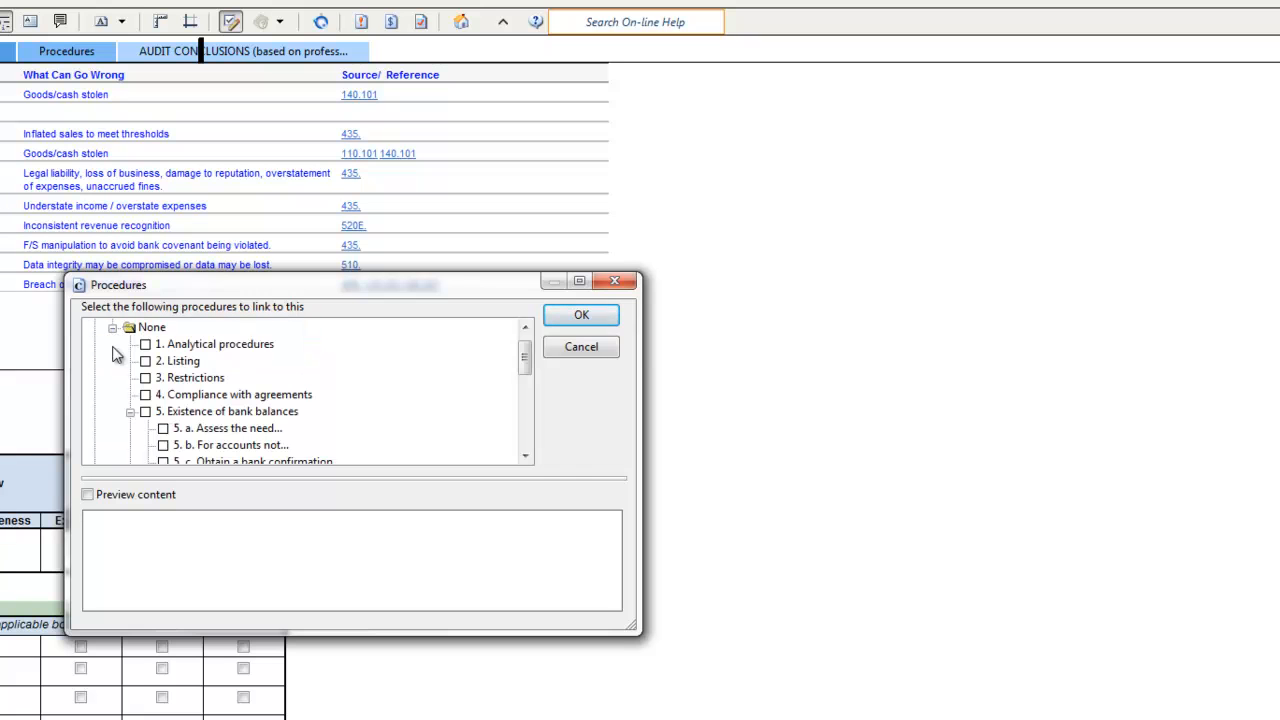
left_click_drag(528, 370, 529, 390)
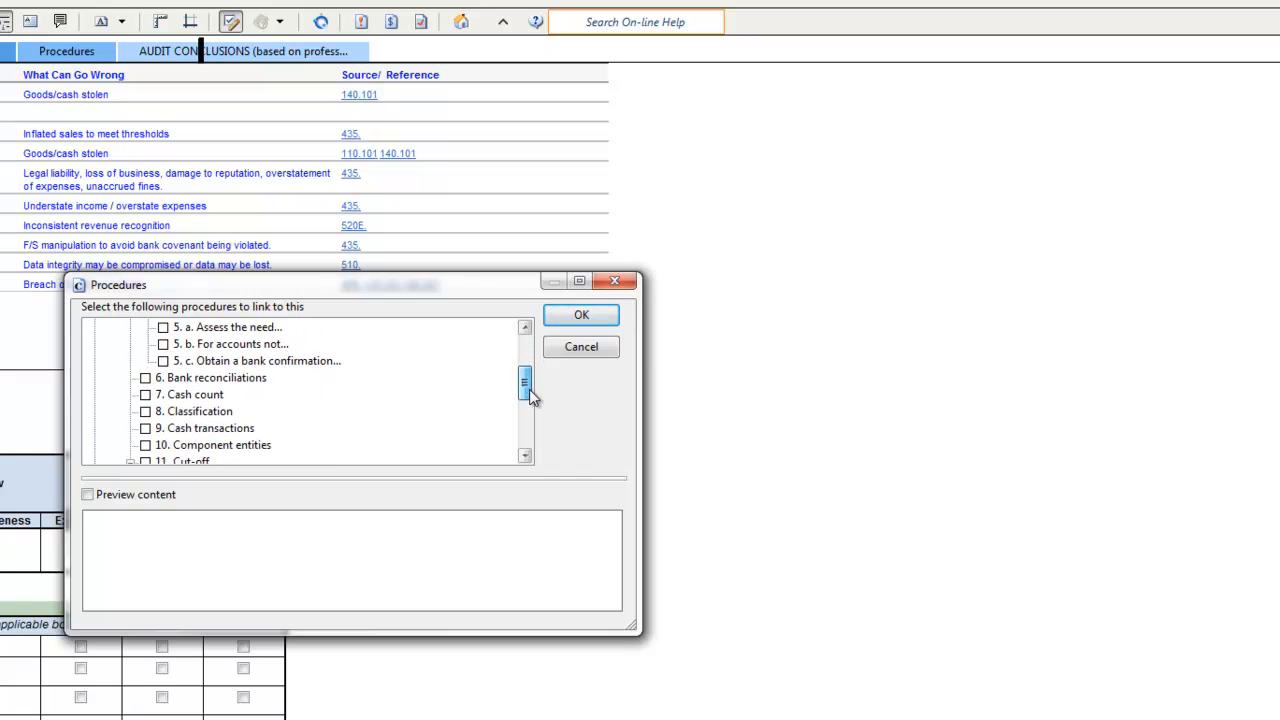
left_click(146, 395)
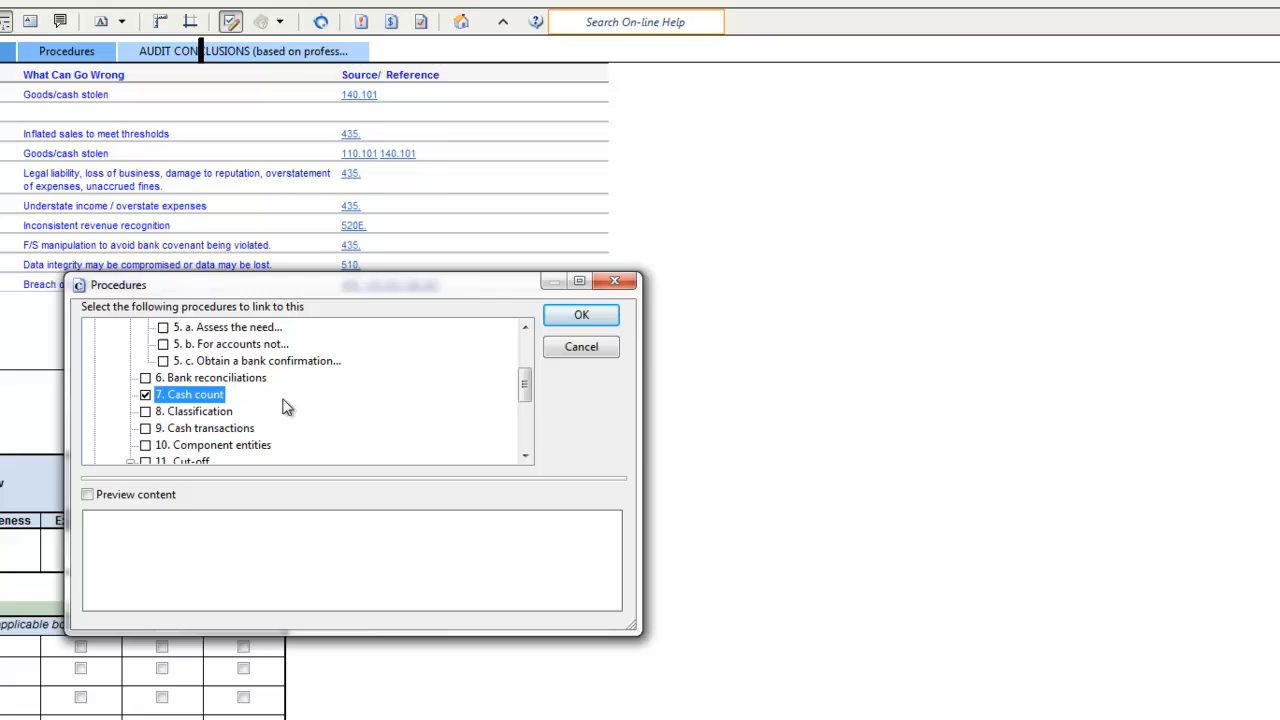
left_click(578, 318)
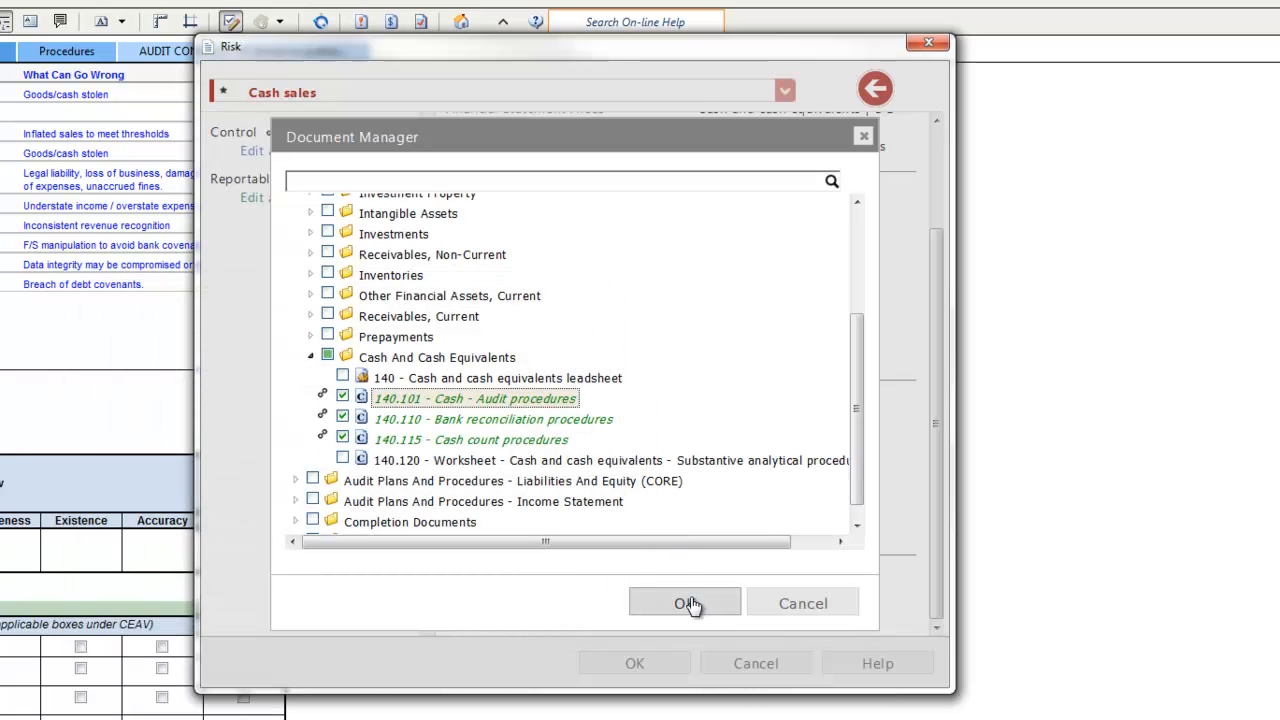
left_click(690, 604)
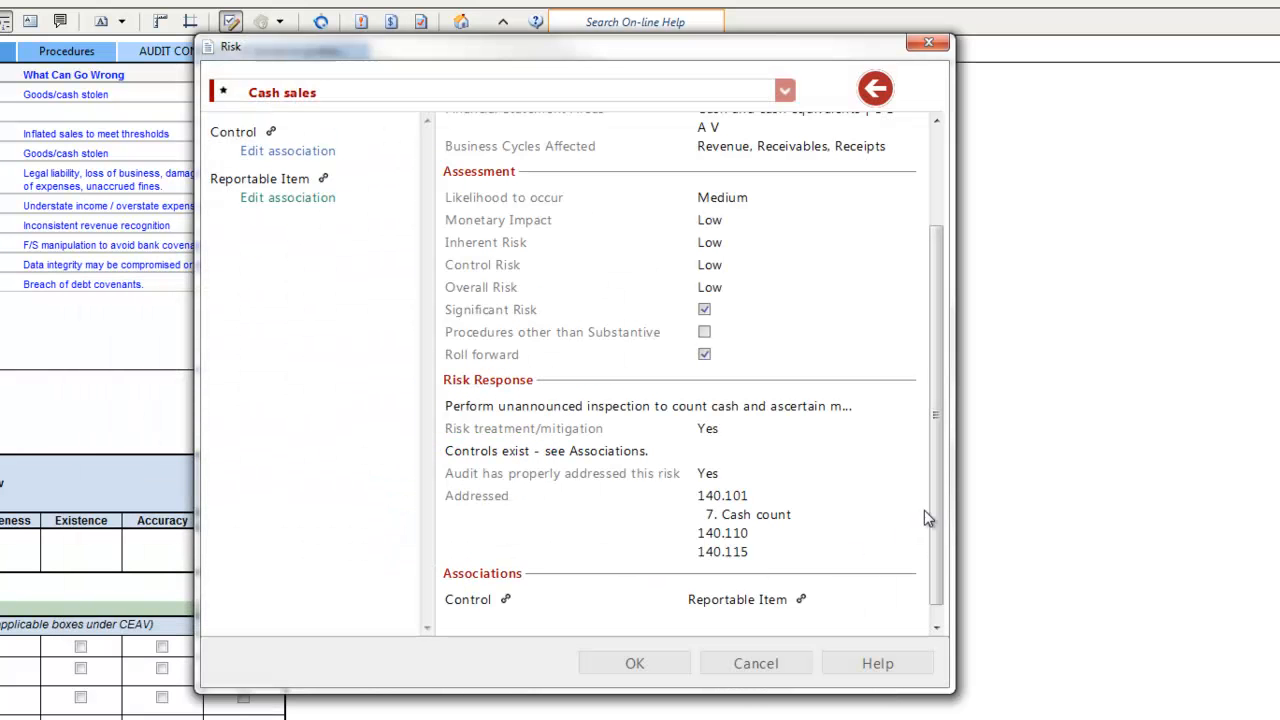
Associate the risk with the existing "Sales and a/r report" control and the deposit preparation control
left_click_drag(939, 504, 940, 522)
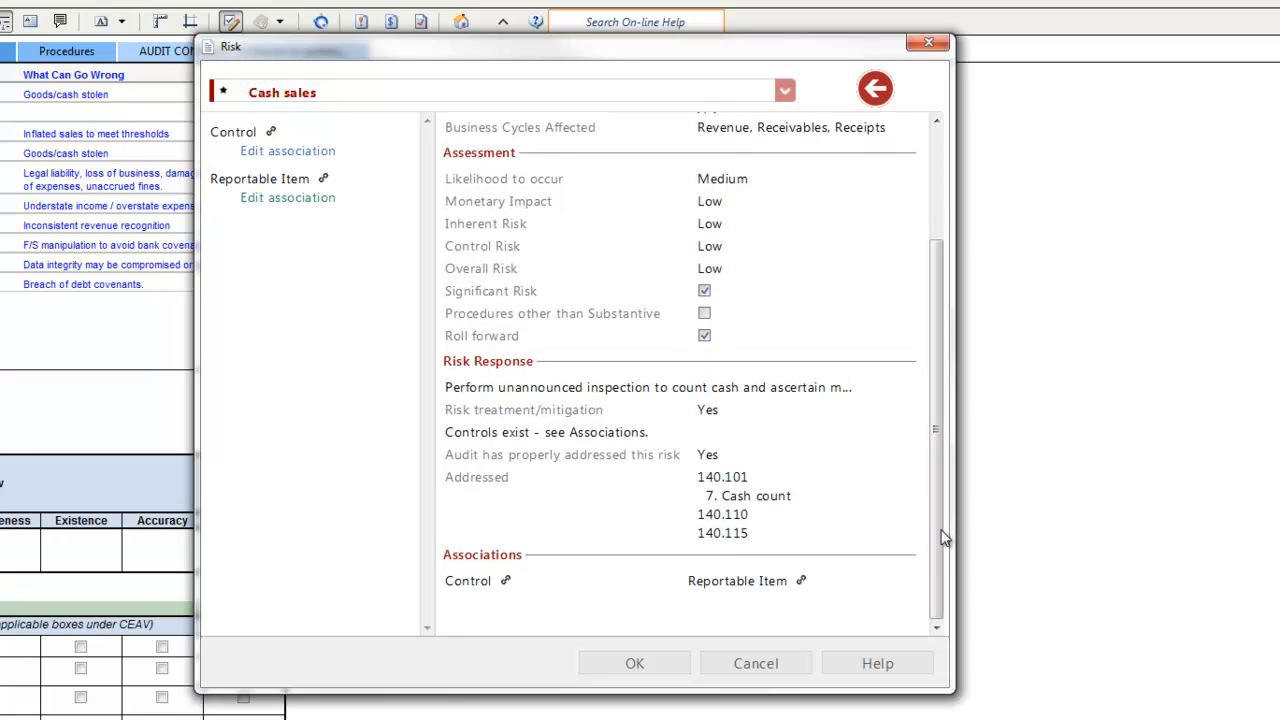
left_click(506, 581)
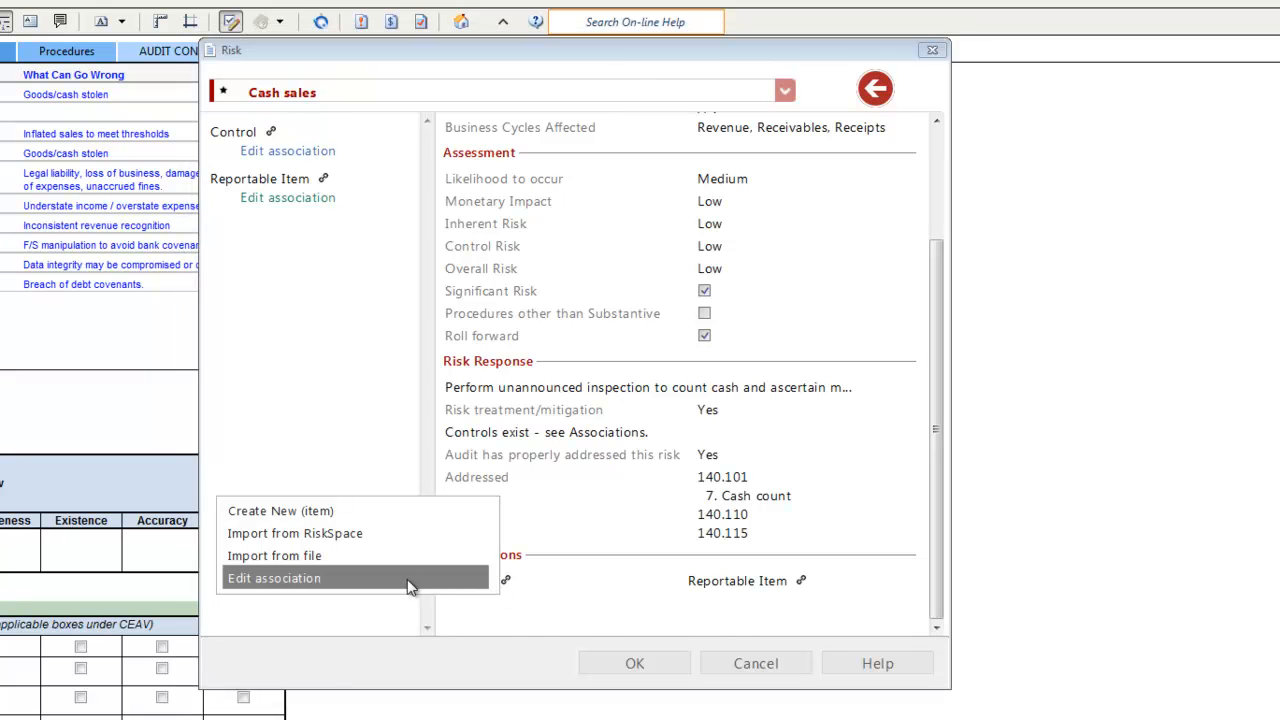
left_click(300, 582)
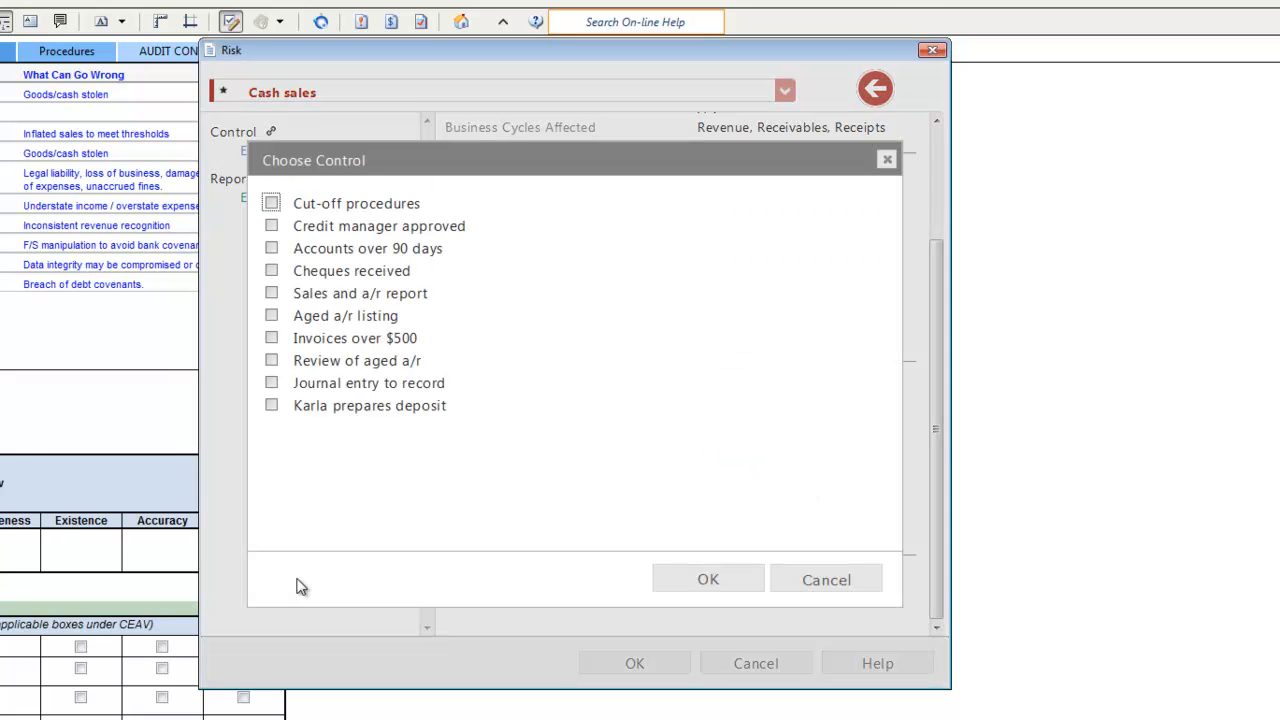
left_click(274, 407)
left_click(271, 293)
left_click(708, 580)
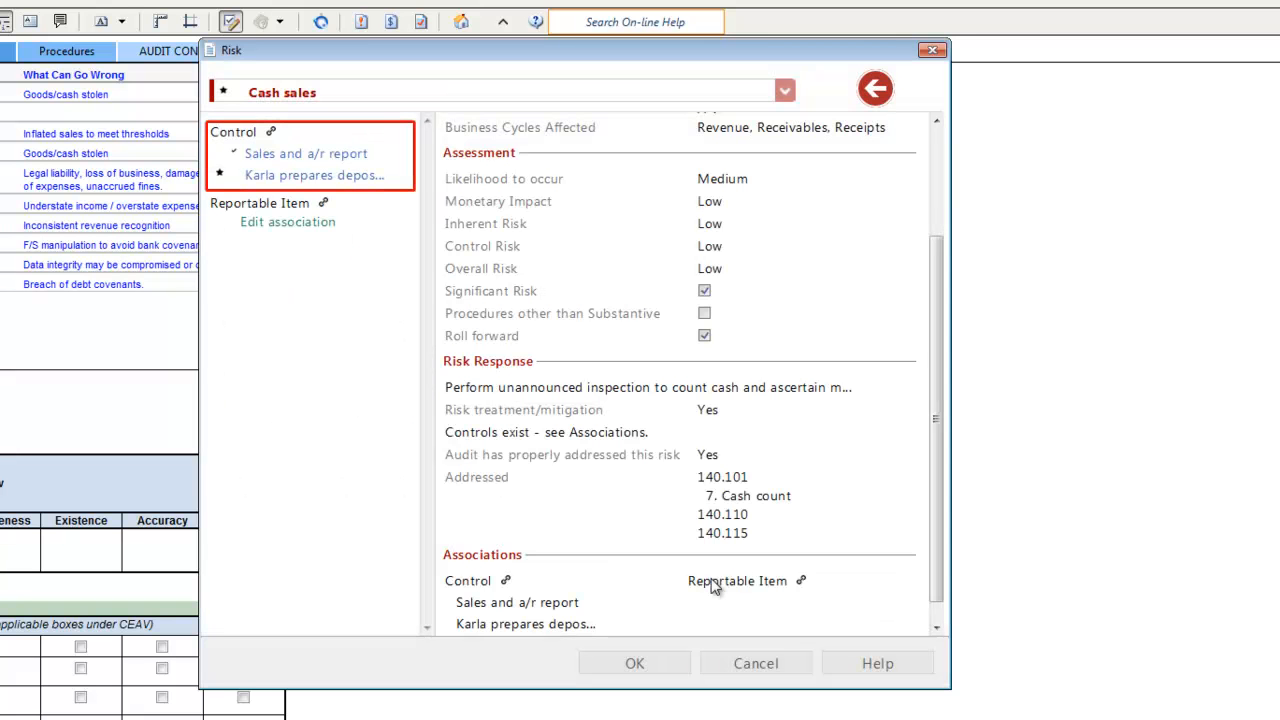
Associate the Cash sales risk with the reportable item "Develop accounts receivable collection procedures" and save the risk
left_click(803, 583)
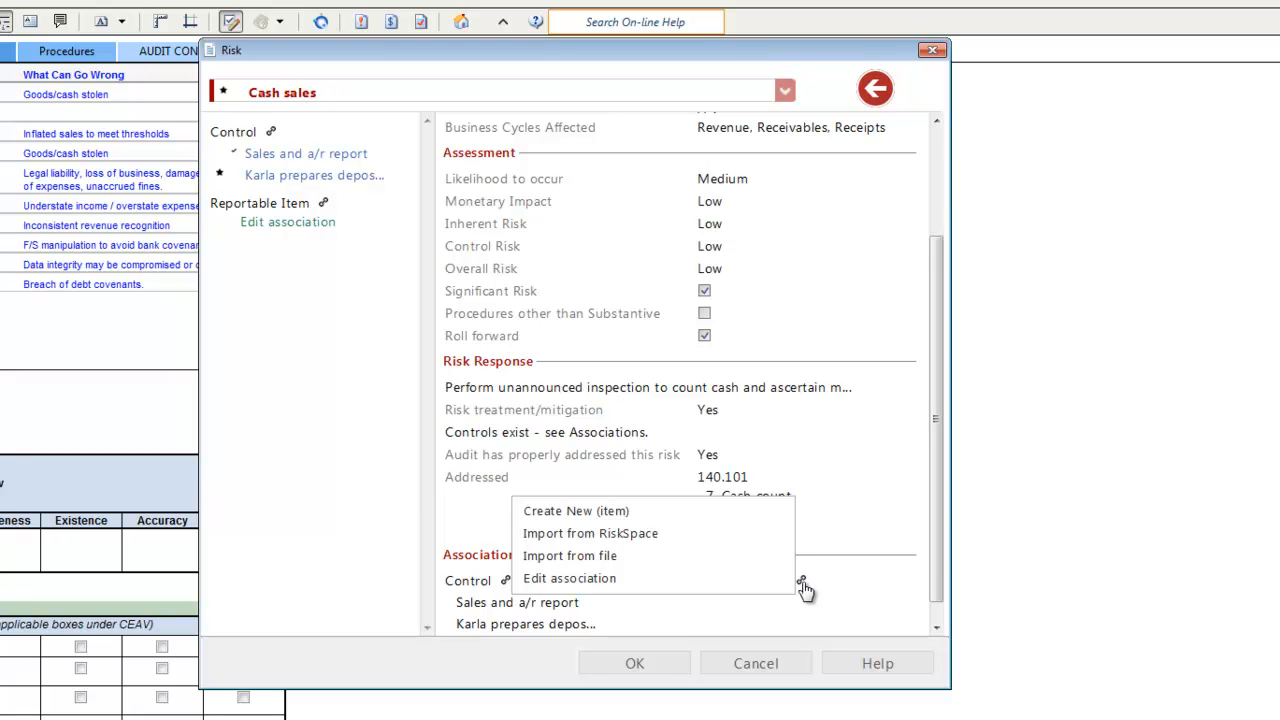
left_click(593, 578)
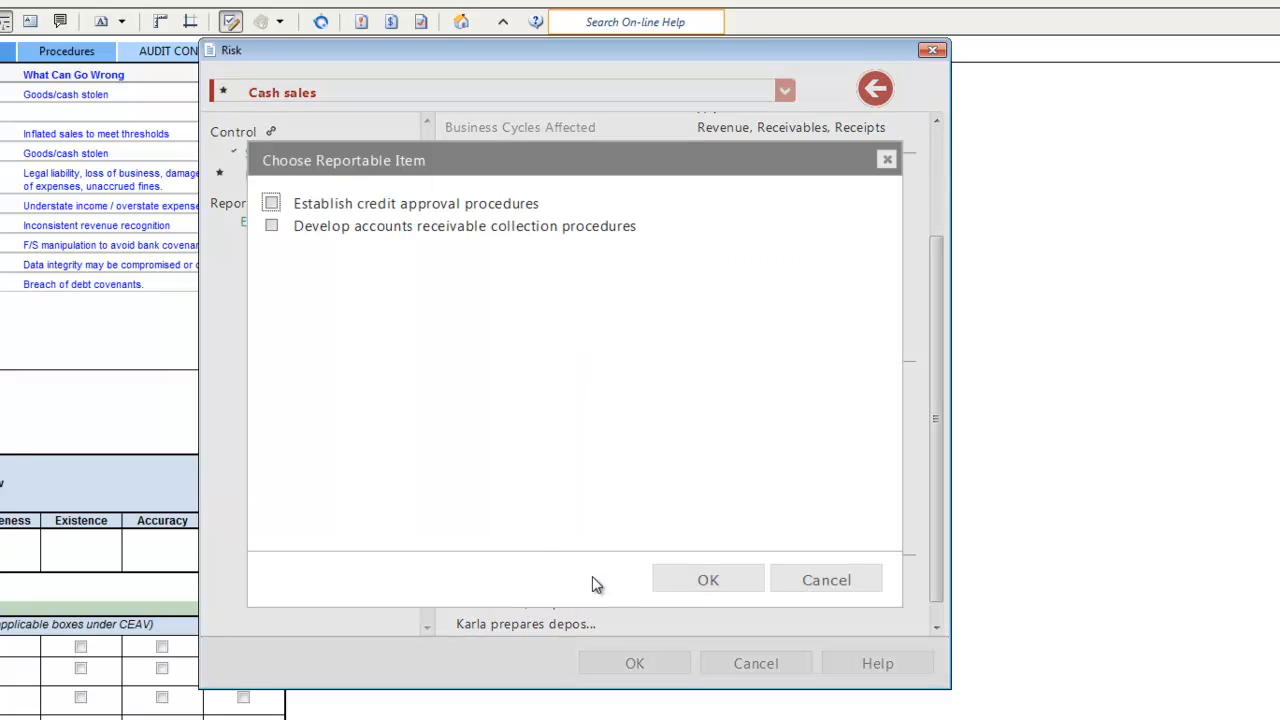
left_click(306, 226)
left_click(694, 589)
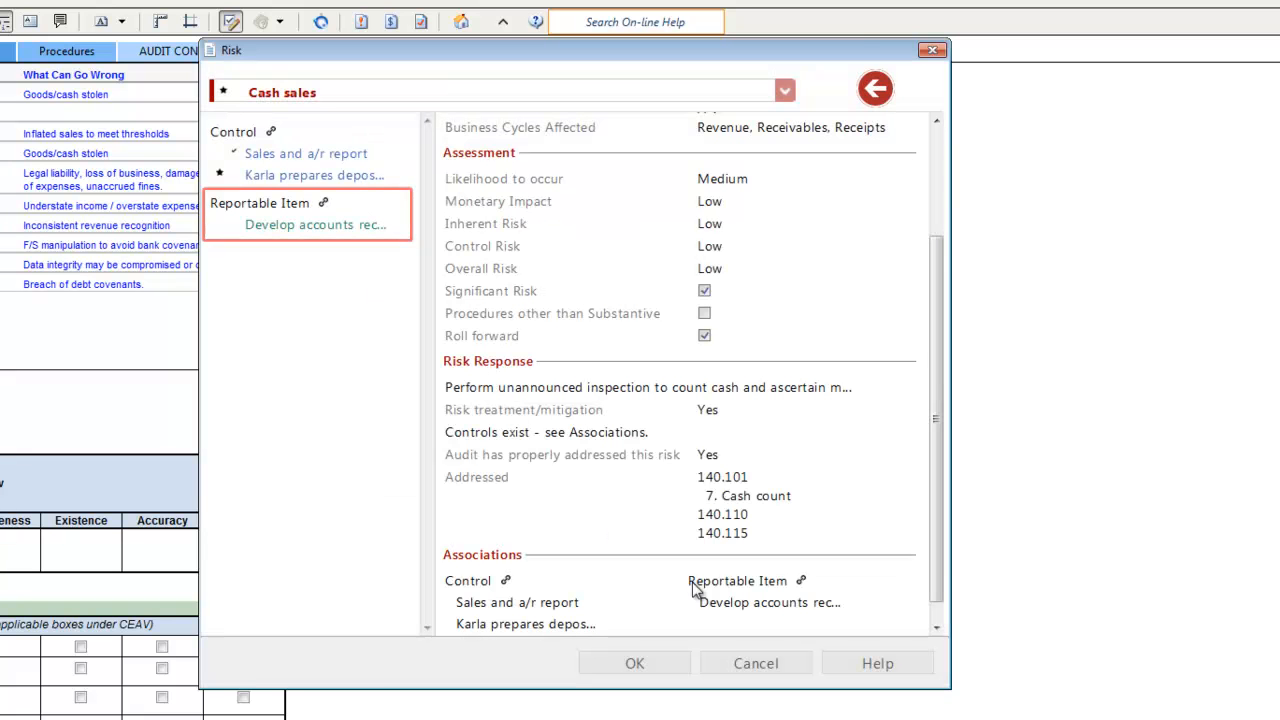
left_click_drag(940, 583, 948, 614)
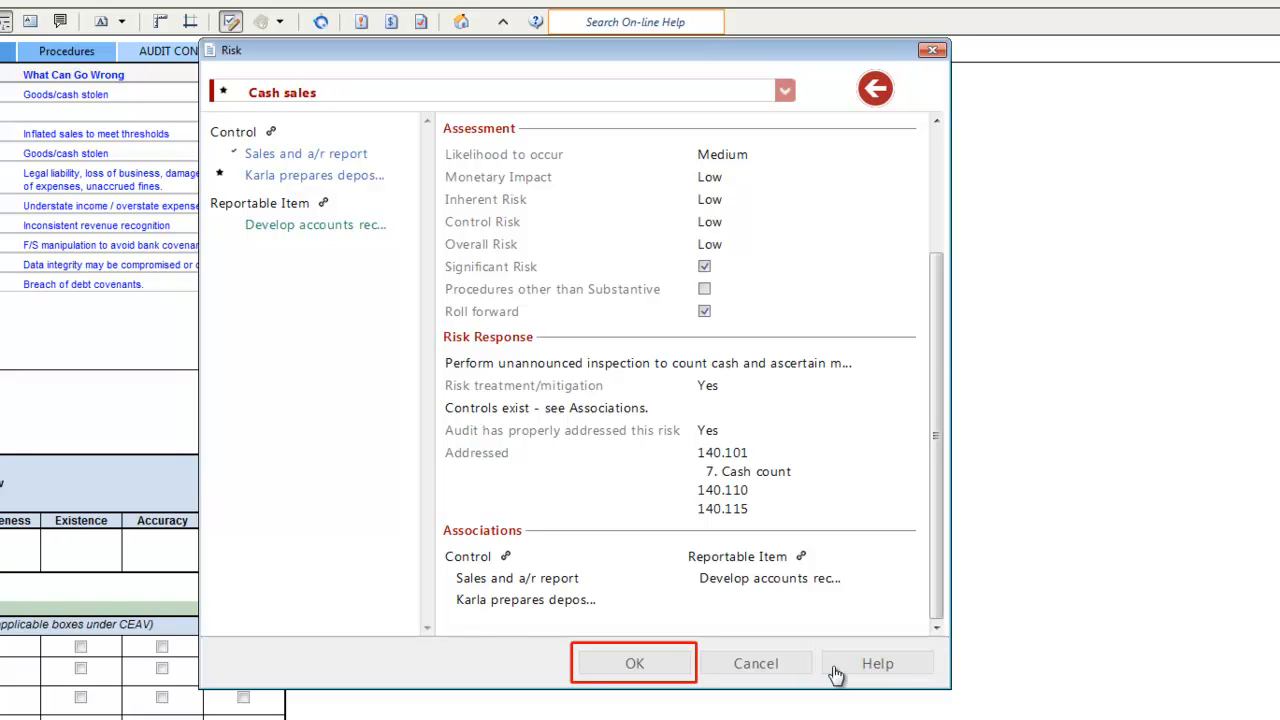
left_click(635, 666)
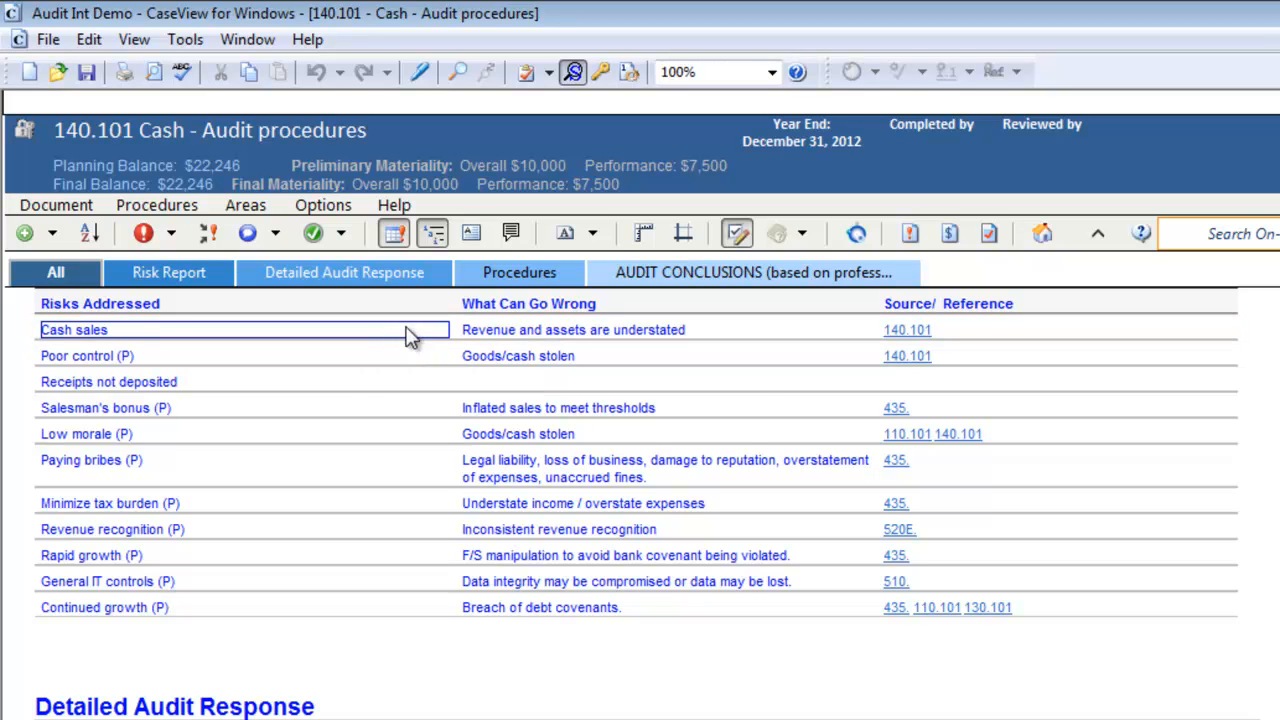
right_click(410, 337)
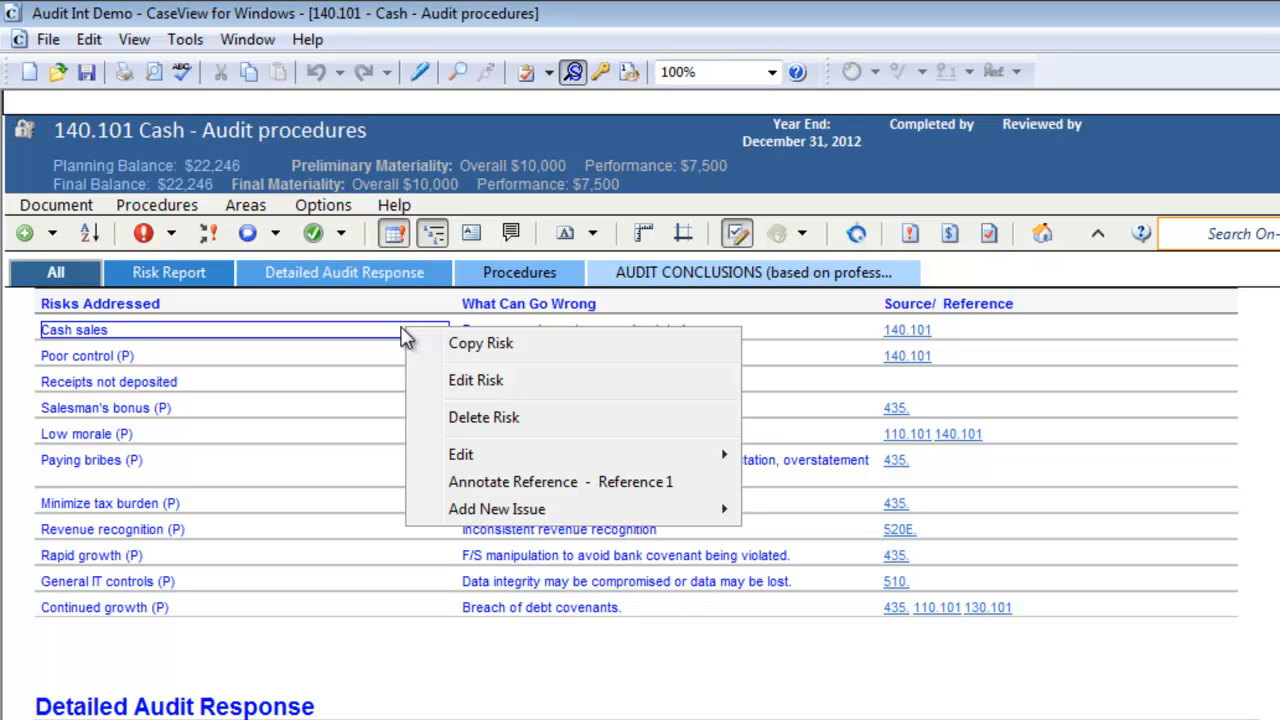
key("Escape")
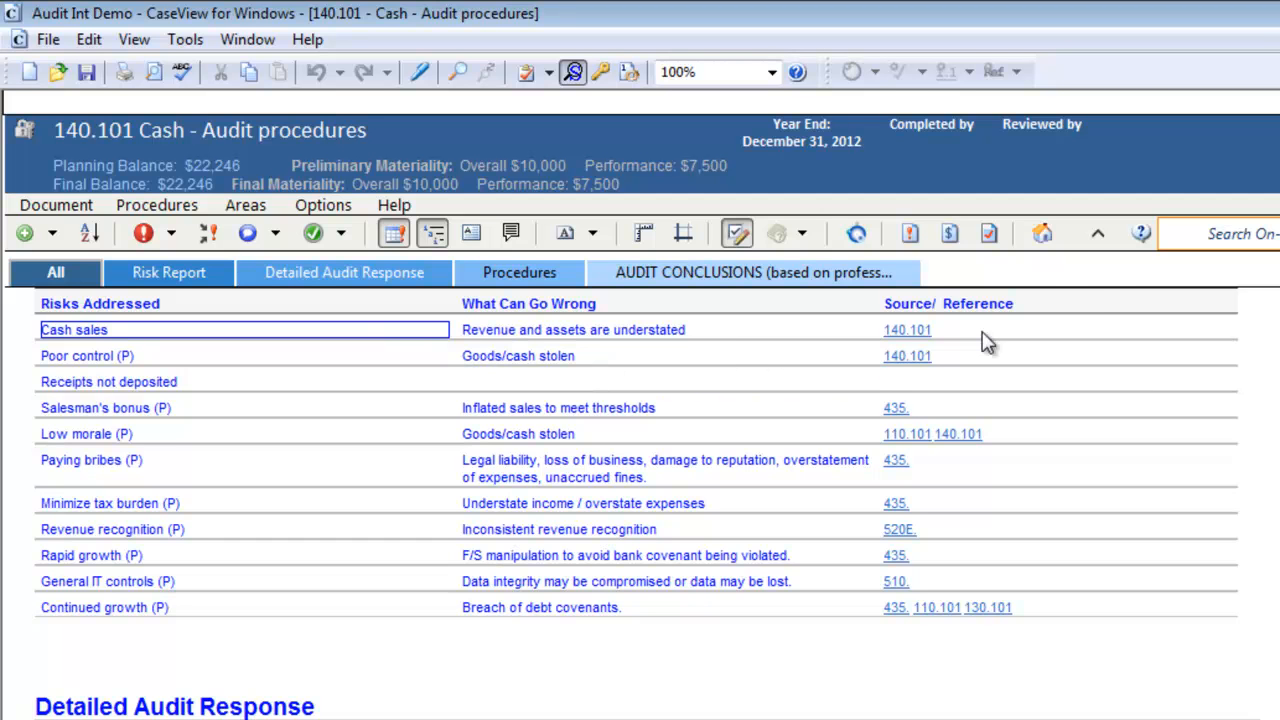
Open the 520E Risk report - Risk assessment from the Risk Assessment documents and select its Cash sales risk
left_click(1046, 240)
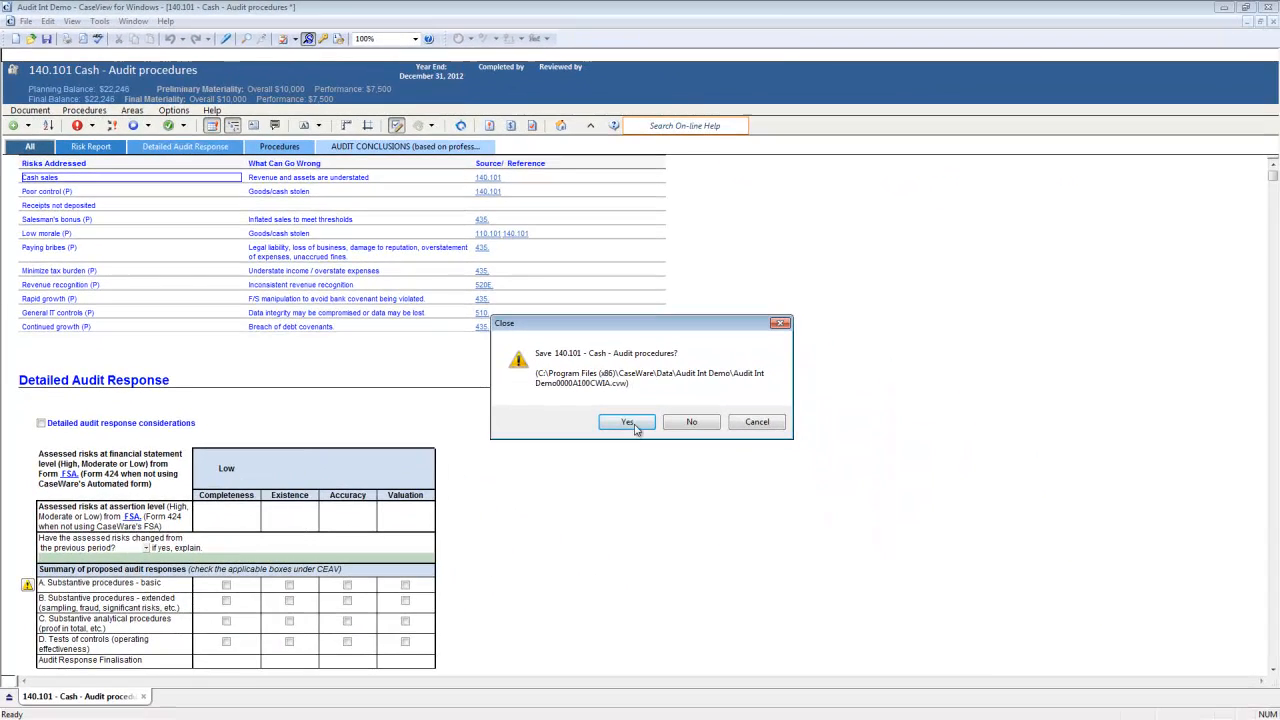
left_click(631, 424)
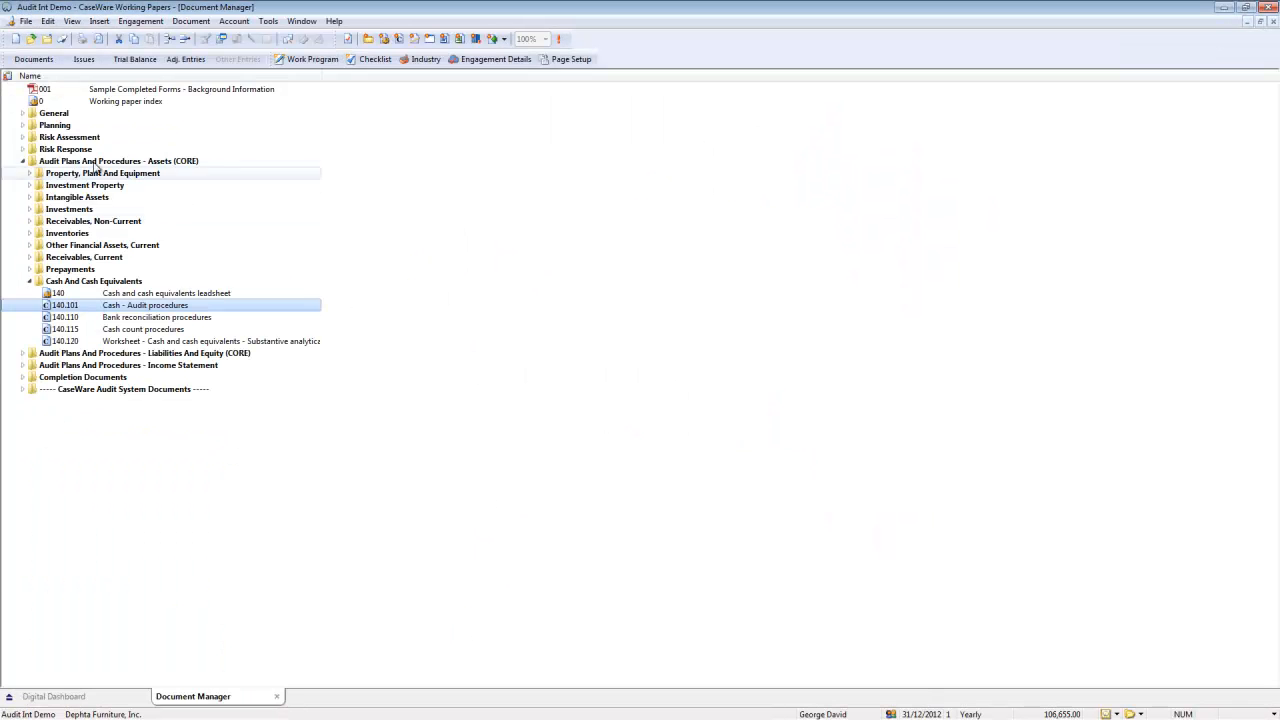
left_click(23, 137)
left_click(29, 245)
double_click(70, 258)
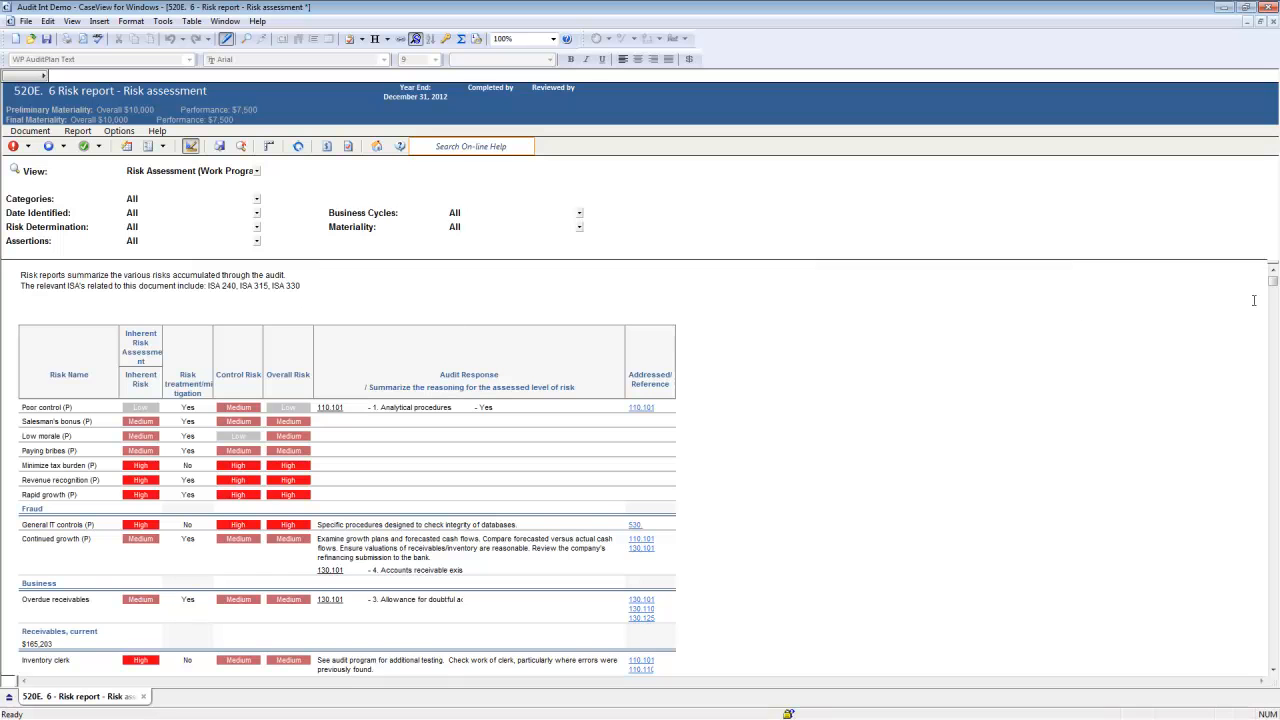
left_click_drag(1273, 283, 1273, 385)
left_click(63, 519)
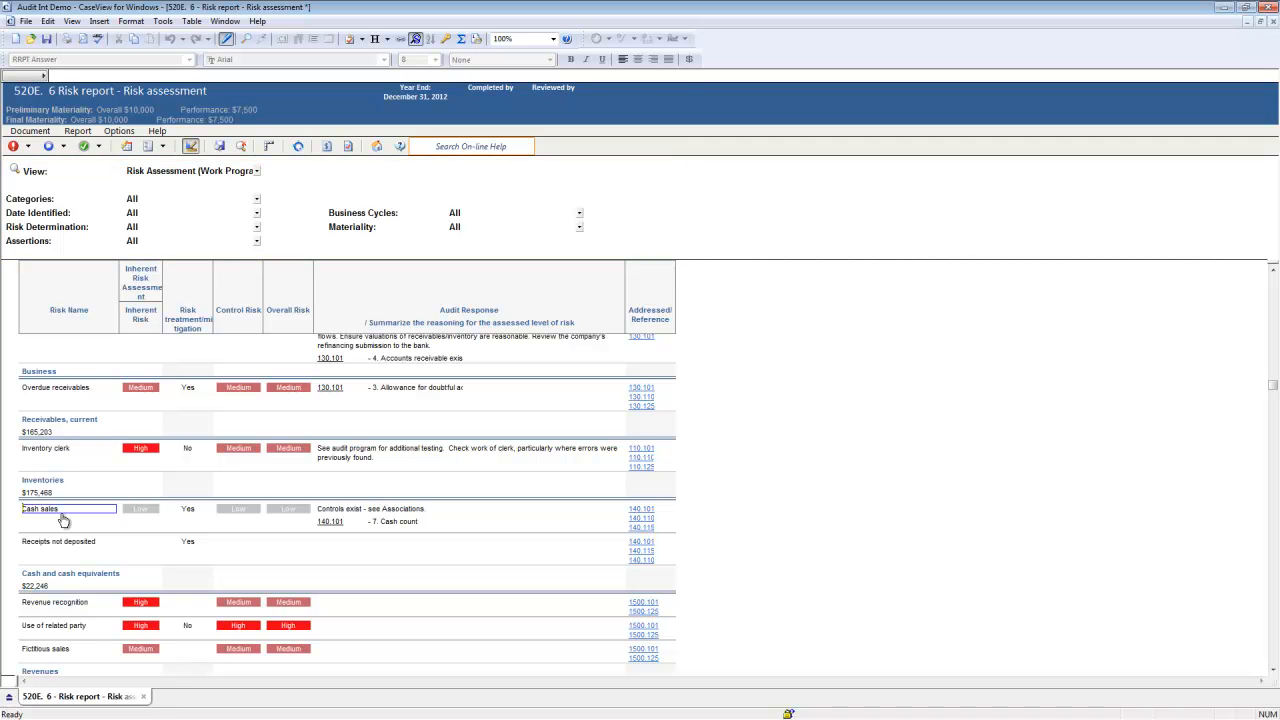
right_click(77, 521)
key("Escape")
left_click(78, 133)
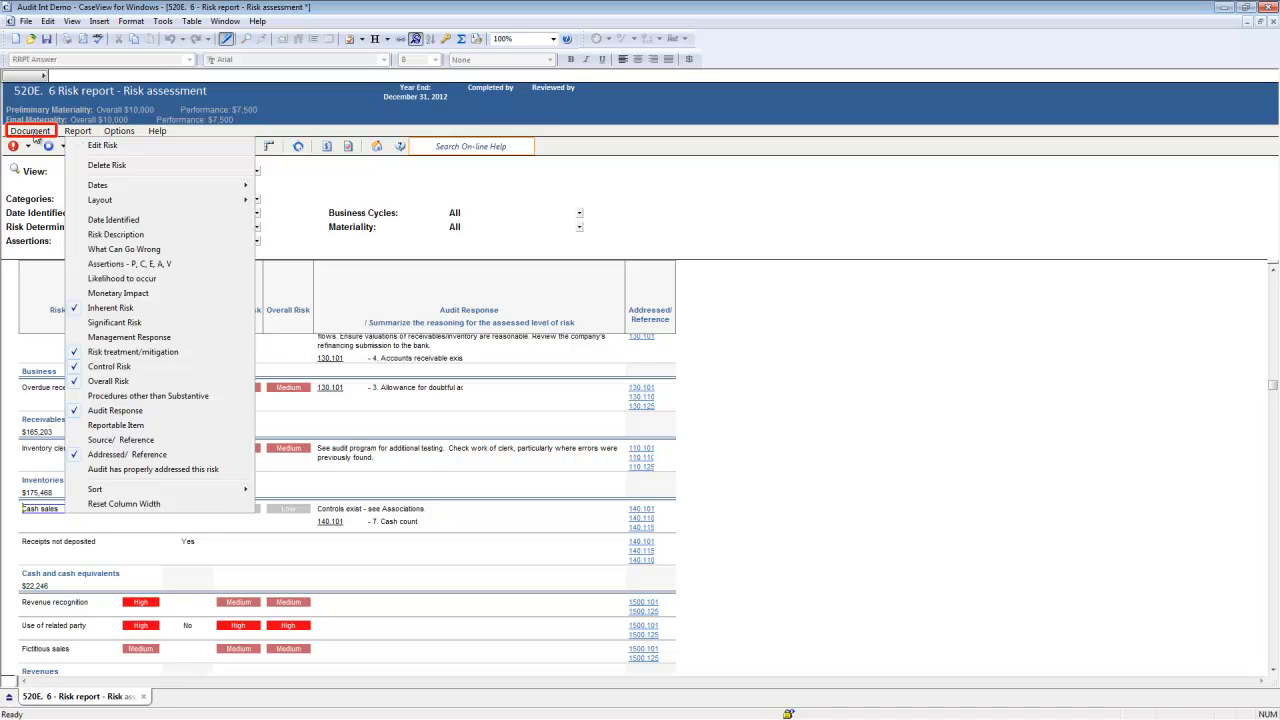
left_click(30, 131)
left_click(30, 131)
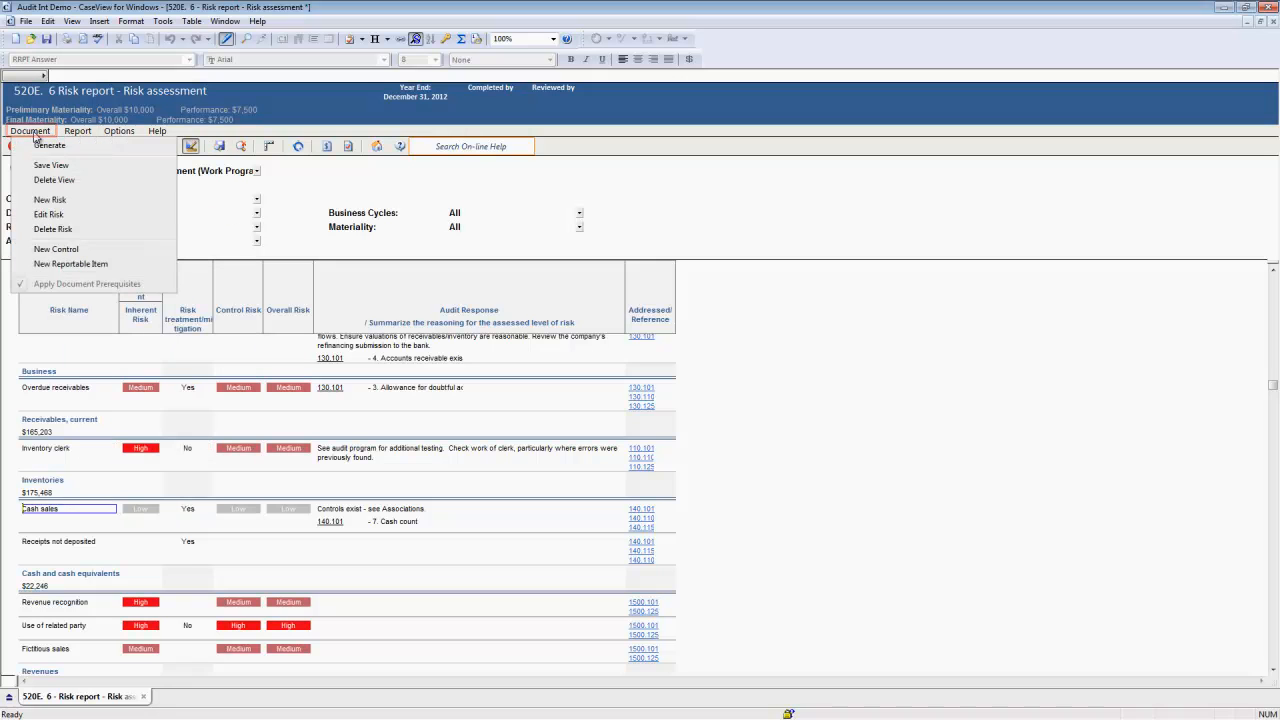